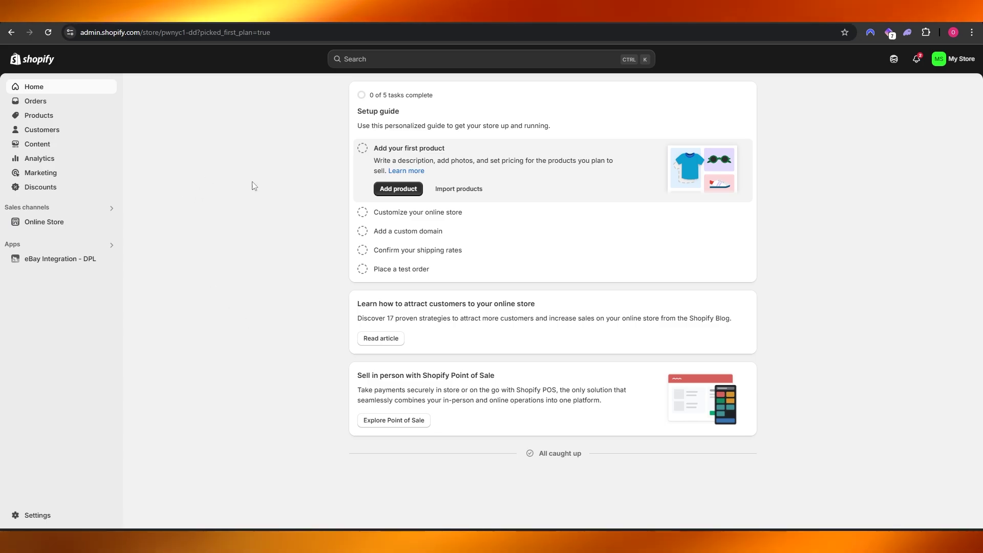
- Show all recommended apps from the Online Store's Apps section
left_click(62, 224)
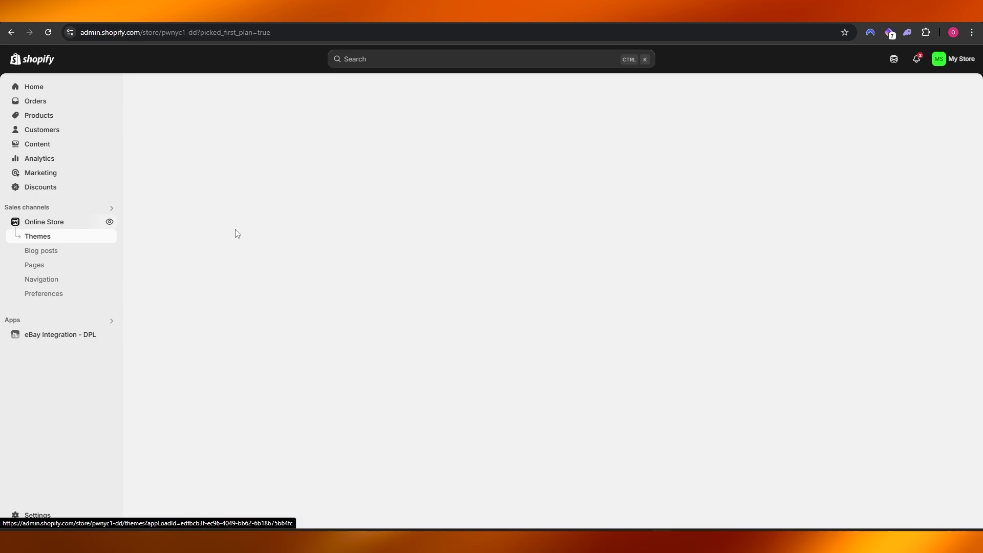
left_click(45, 321)
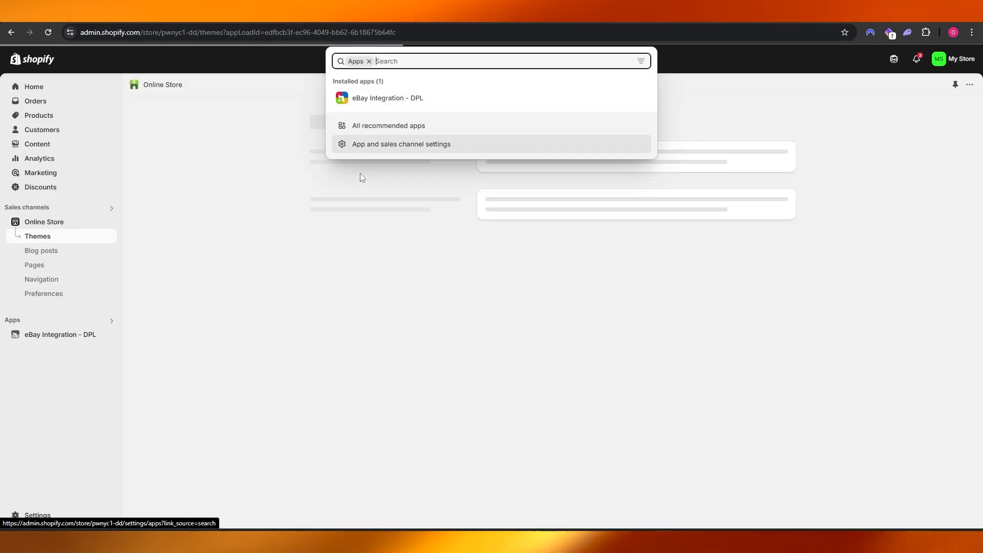
left_click(373, 127)
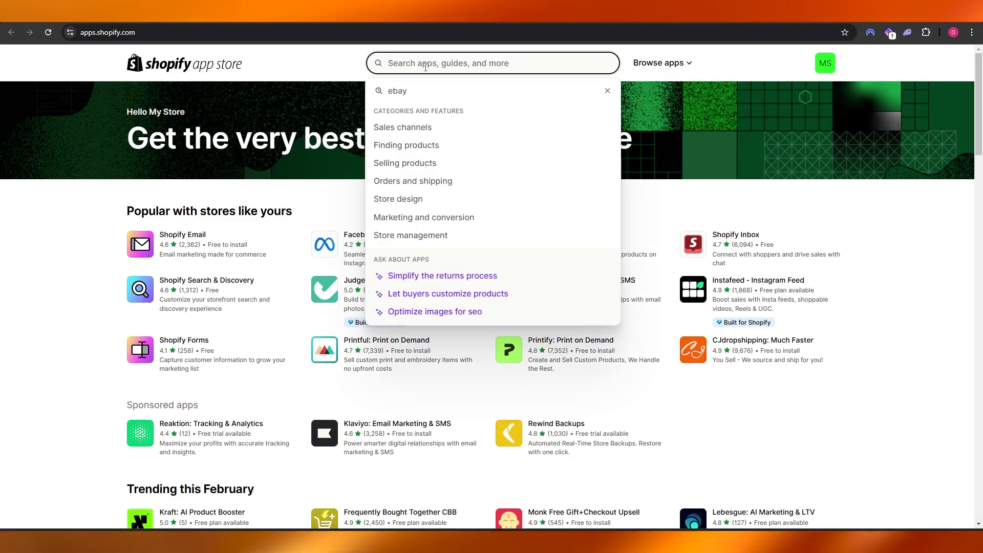
- Search the App Store for 'google' and start installing Google & YouTube
type("google")
key("Return")
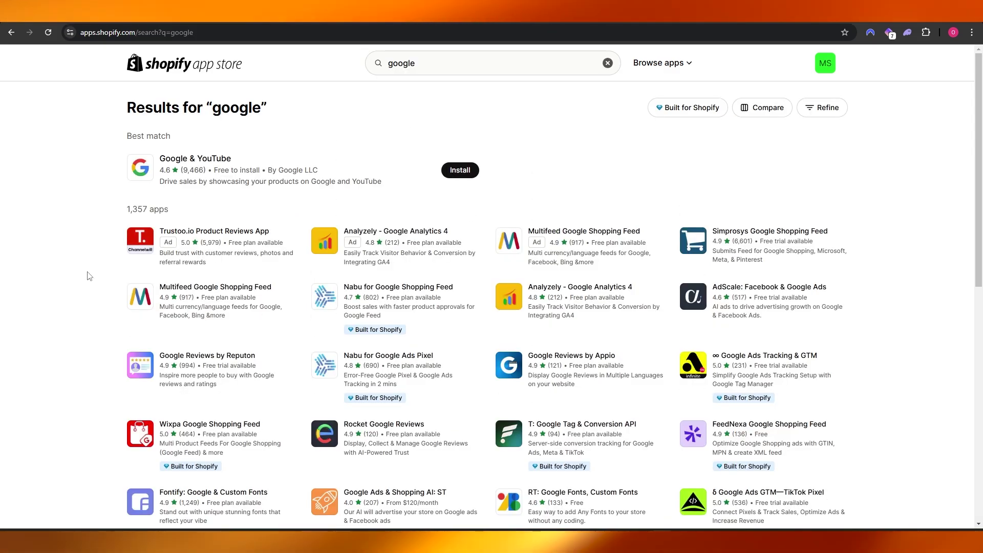
left_click(460, 170)
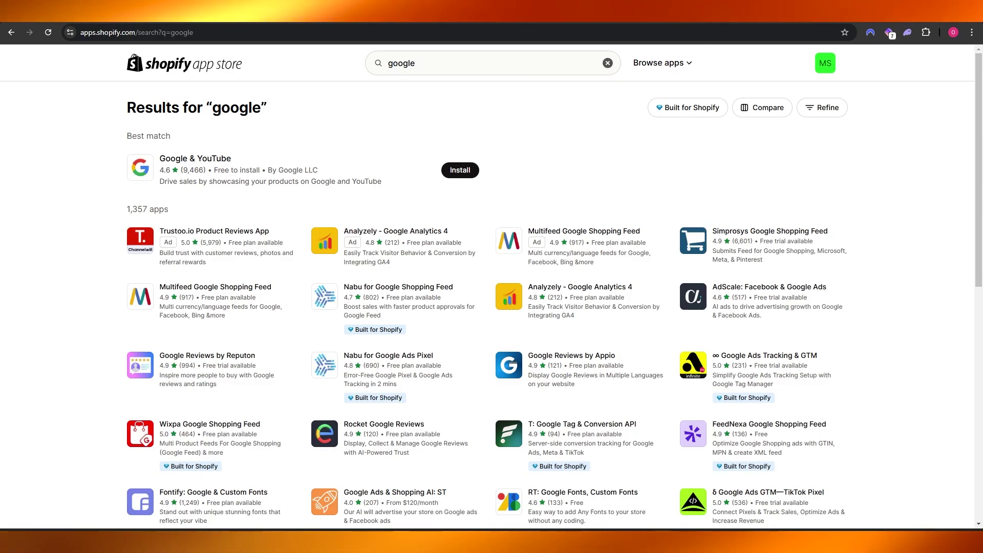
- In a new tab, go to Google Tag Manager and start creating a new account
key("ctrl+t")
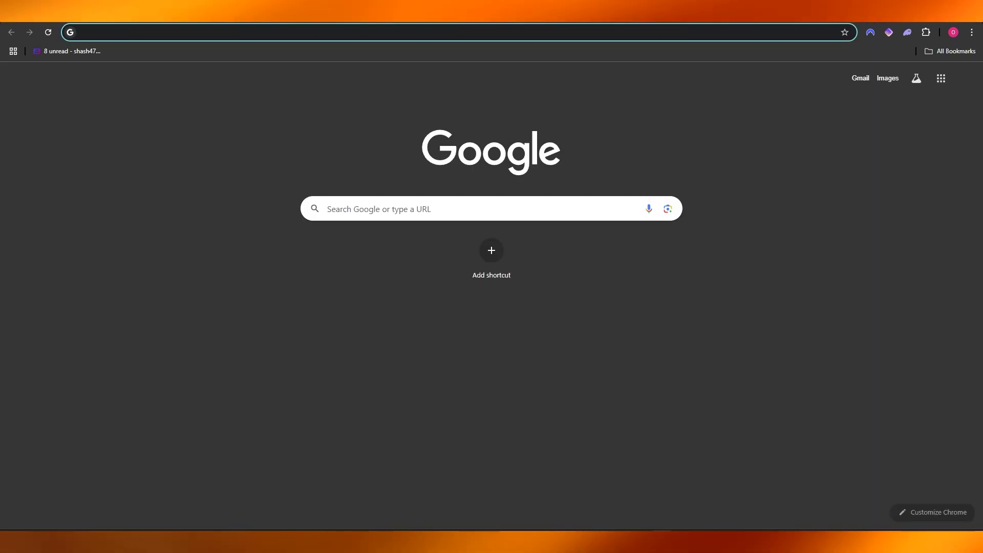
type("tagmanager")
key("Return")
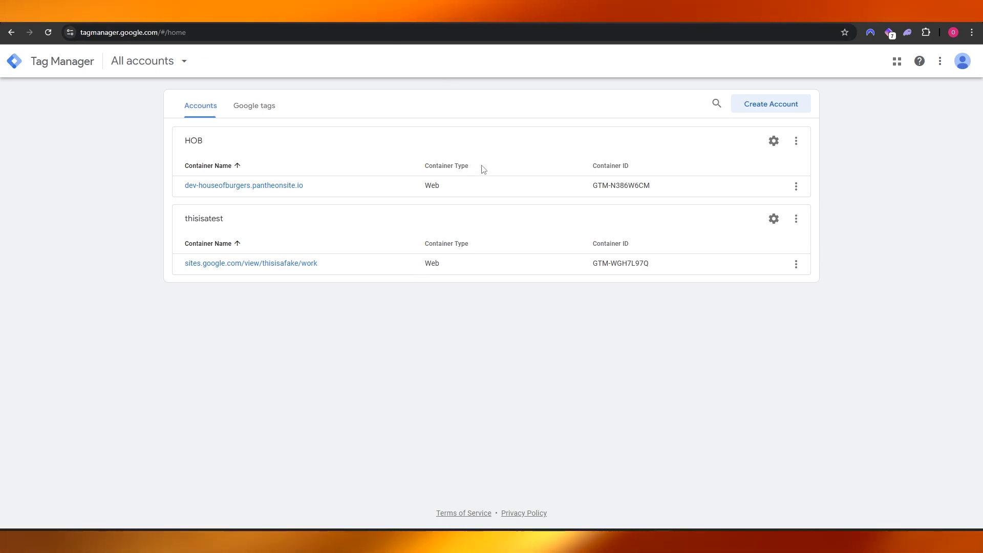
left_click(796, 141)
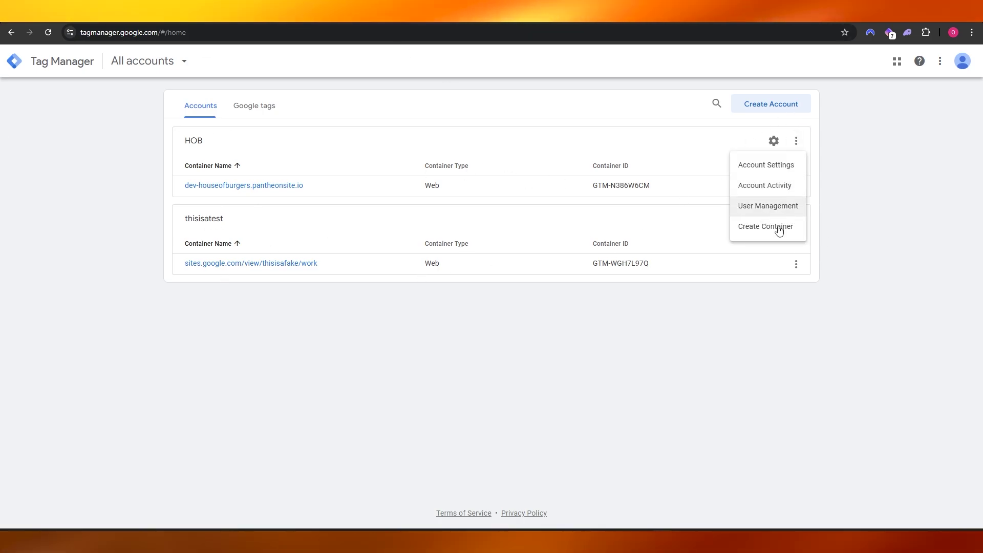
left_click(799, 141)
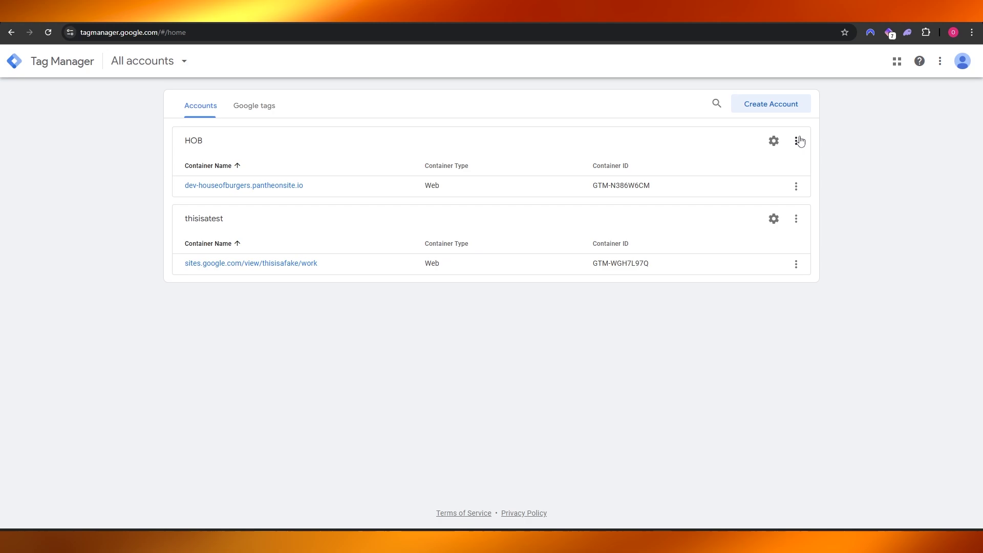
left_click(770, 105)
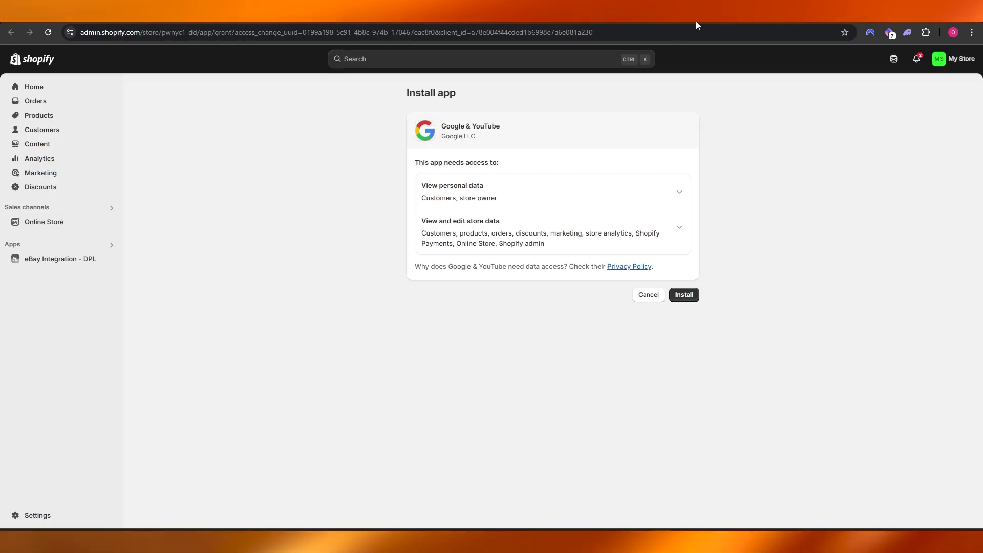
- Approve the Google & YouTube install and connect the Google account
left_click(677, 297)
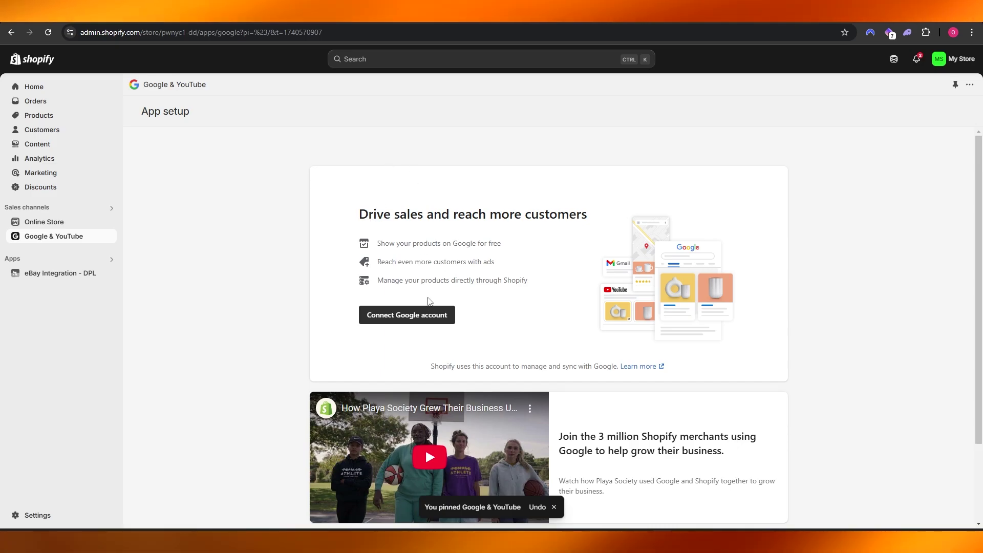
left_click(408, 315)
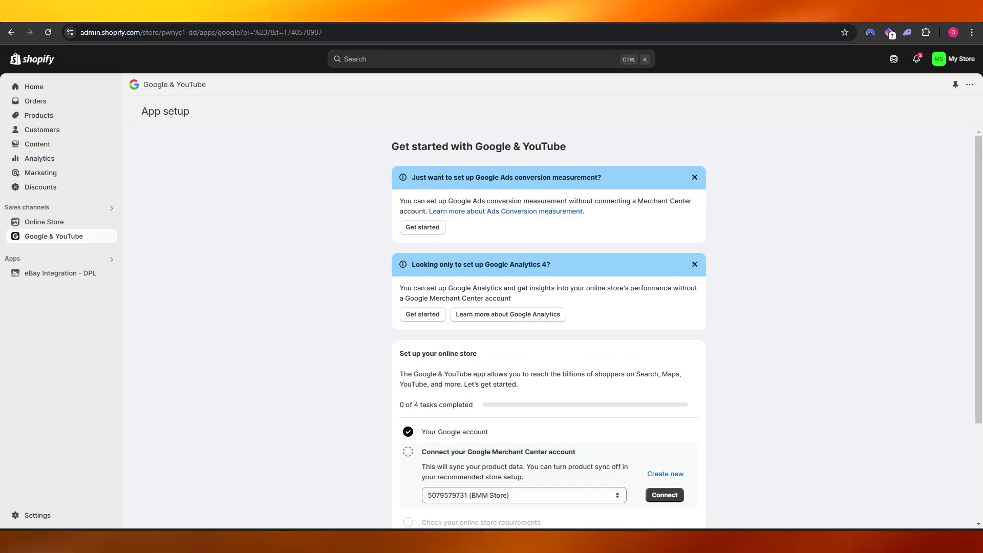
left_click_drag(440, 178, 561, 178)
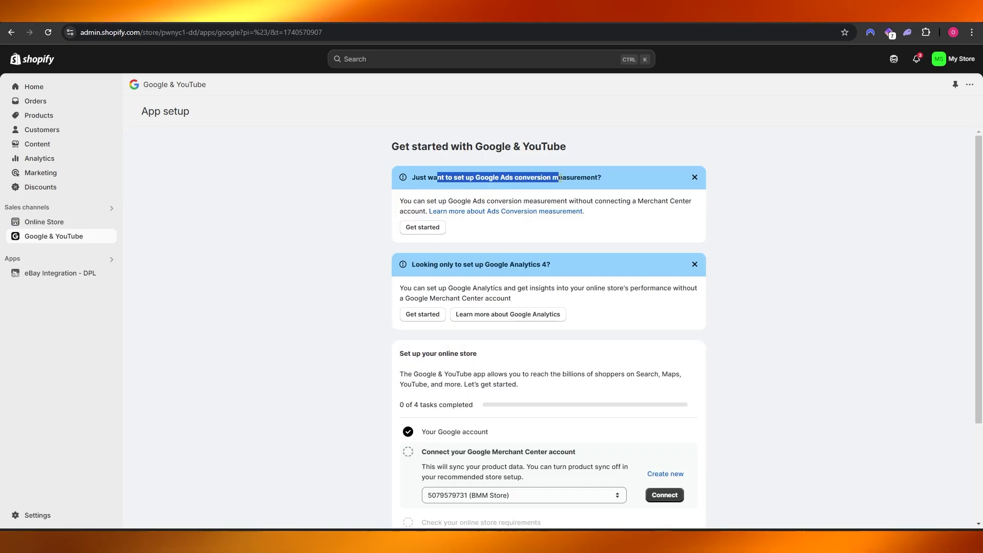
left_click_drag(428, 265, 489, 263)
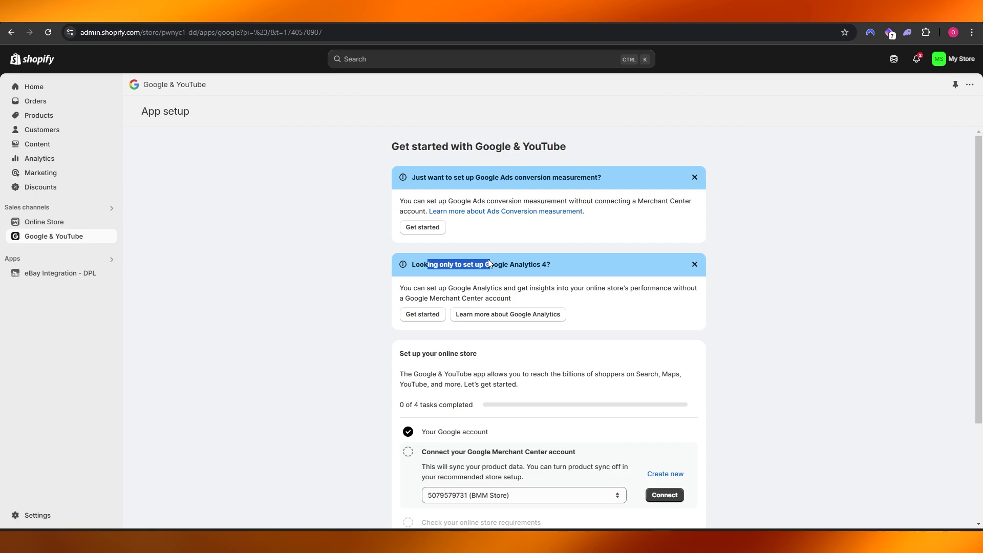
scroll(502, 318, "down", 3)
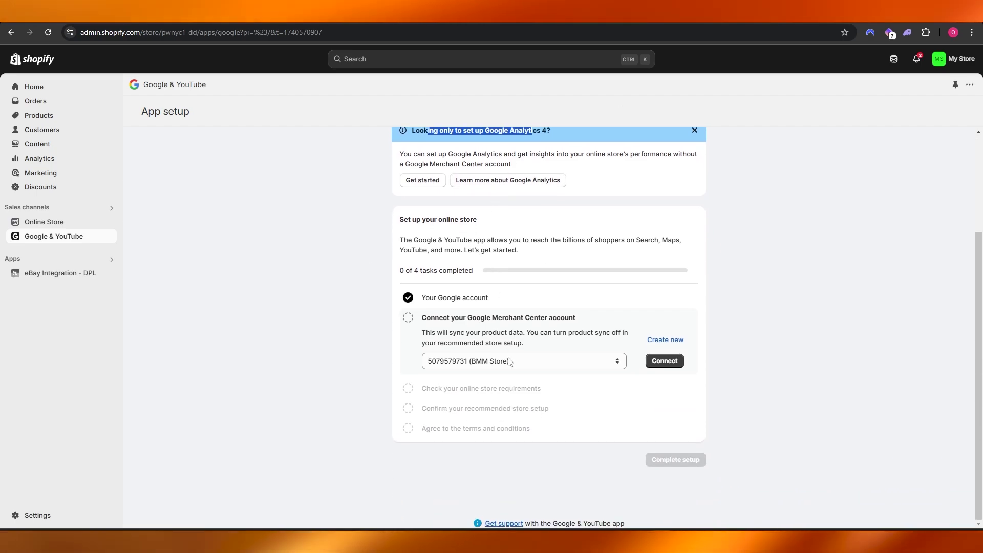
- Keep the same Merchant Center account and dismiss the Ads conversion banner
left_click(448, 365)
left_click(450, 388)
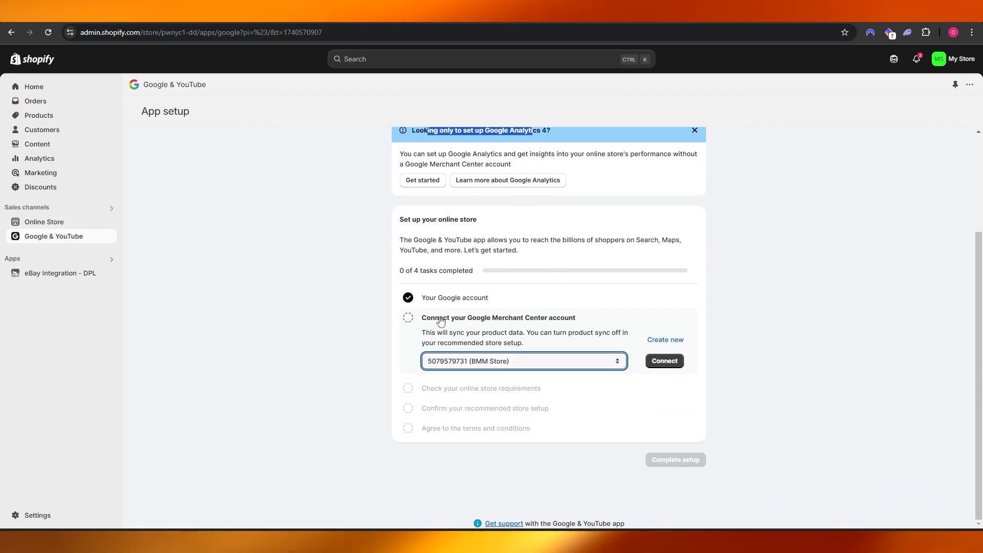
left_click_drag(447, 317, 550, 321)
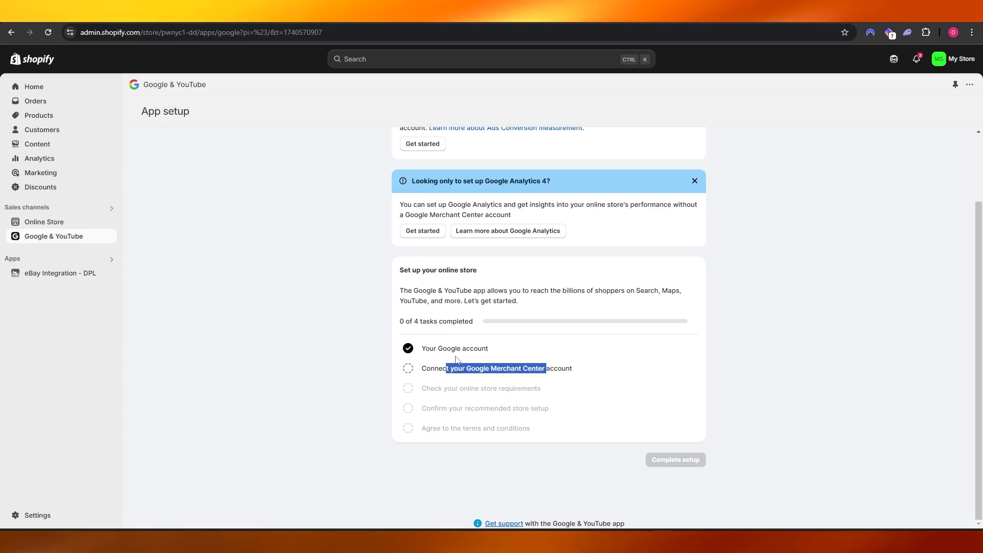
left_click(158, 357)
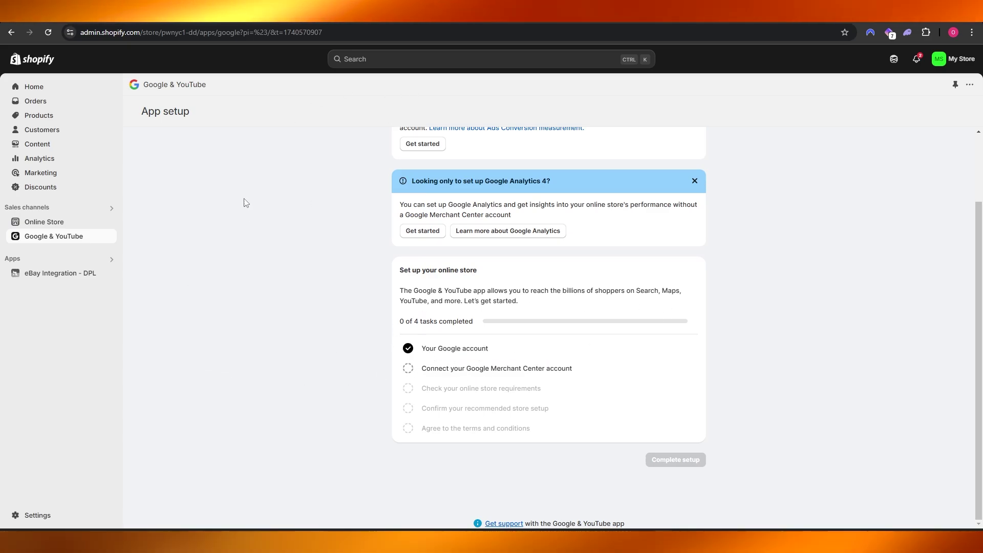
scroll(693, 187, "up", 2)
left_click(694, 177)
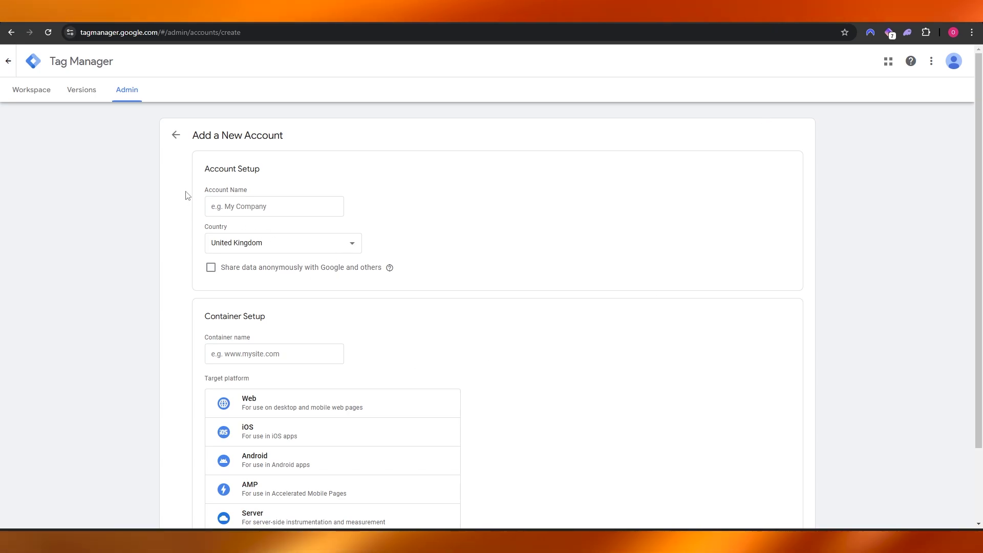
- Enter 'Ad Astra' as account name, keep United Kingdom, and visit Container name
scroll(344, 353, "down", 2)
scroll(280, 455, "up", 1)
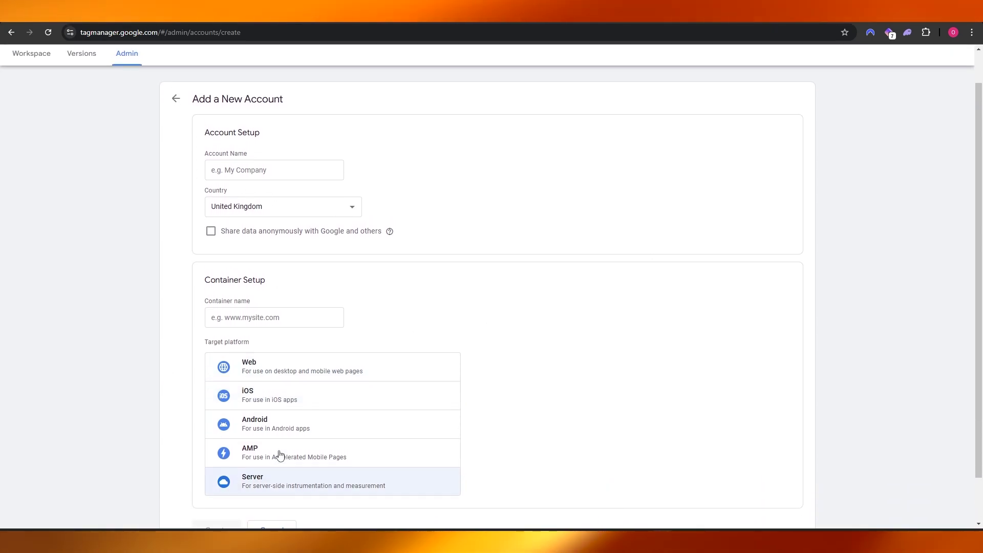
scroll(279, 456, "up", 1)
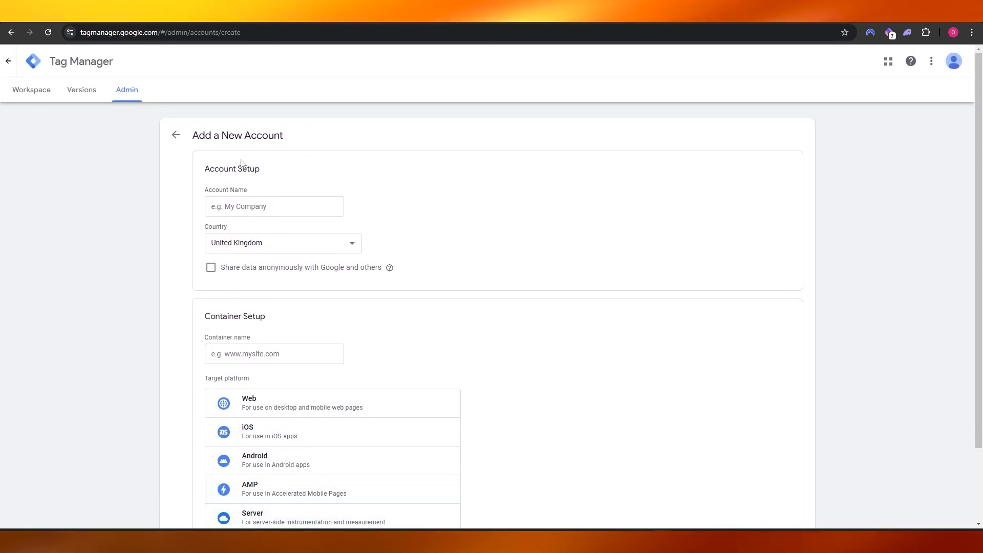
left_click(247, 205)
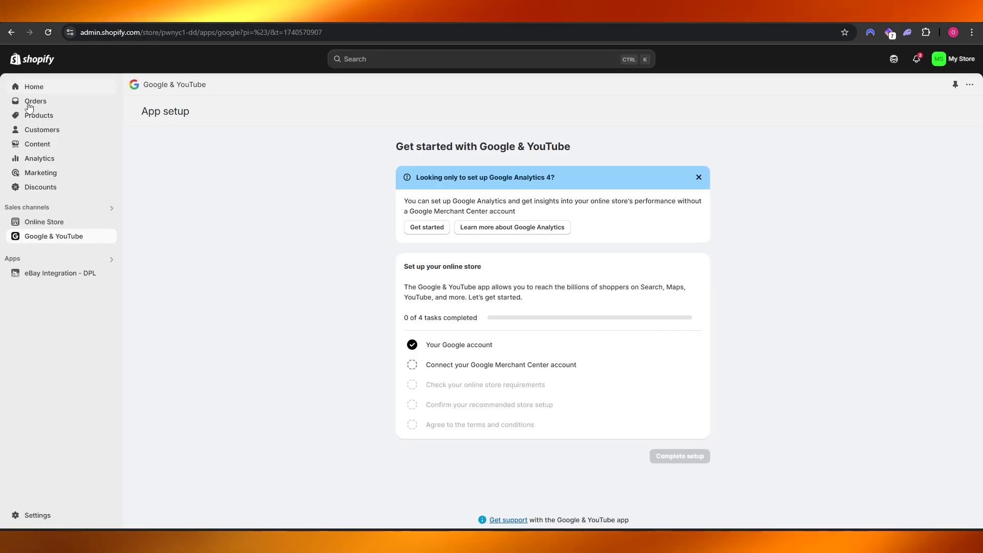
left_click(58, 521)
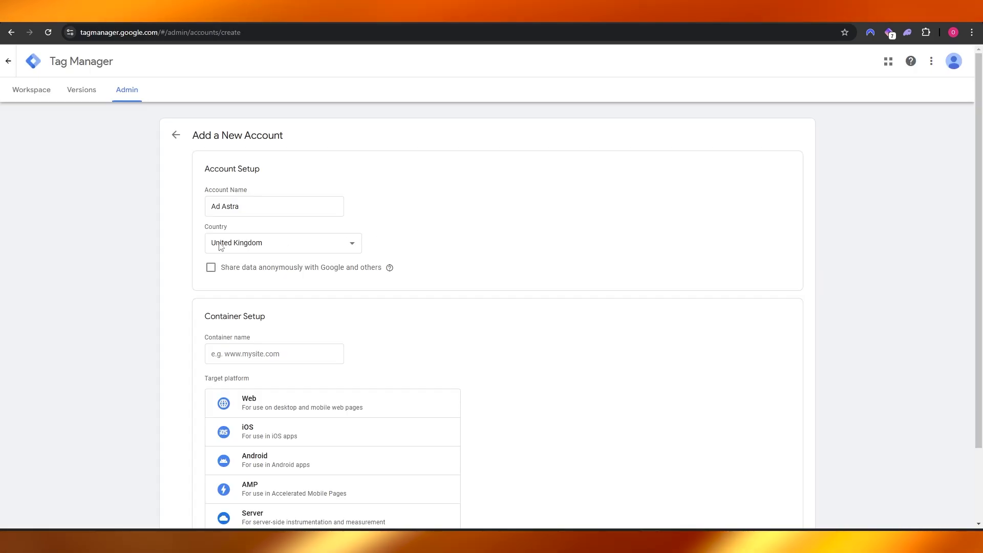
left_click(221, 247)
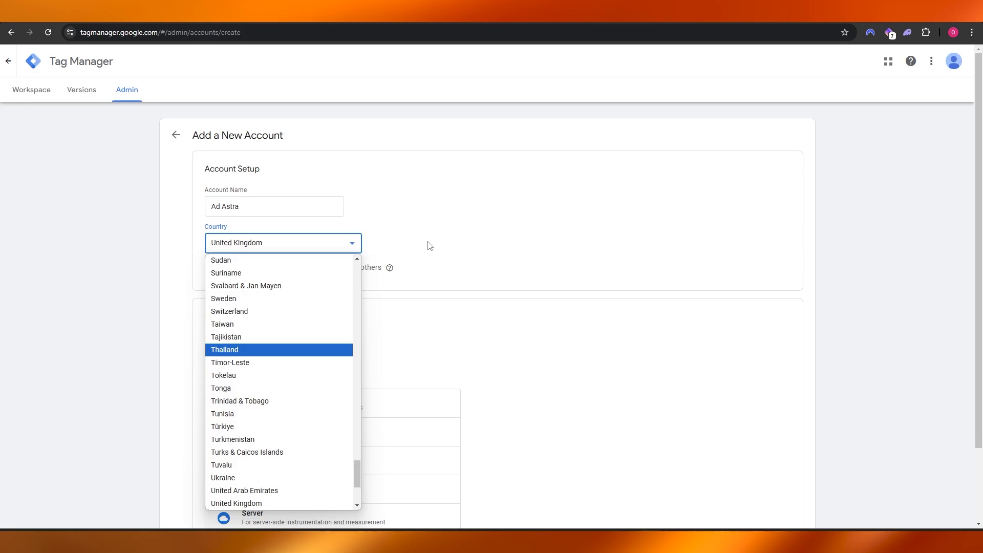
scroll(270, 281, "down", 2)
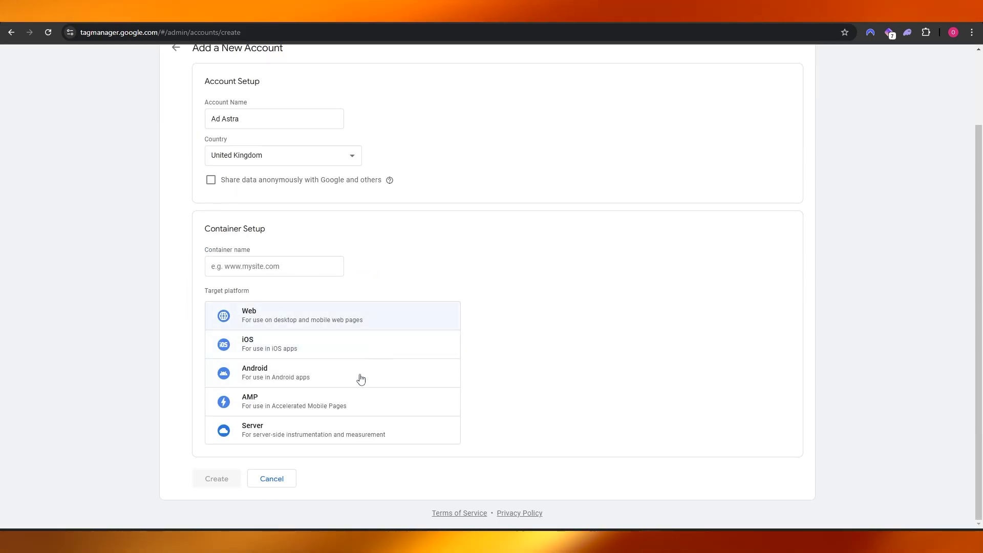
left_click_drag(215, 229, 247, 264)
double_click(221, 249)
left_click(245, 266)
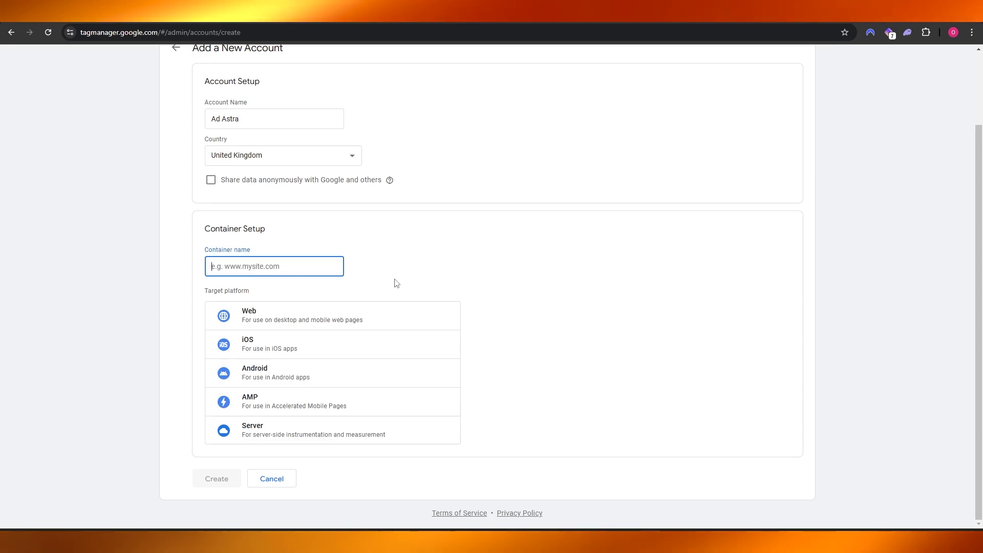
left_click(397, 283)
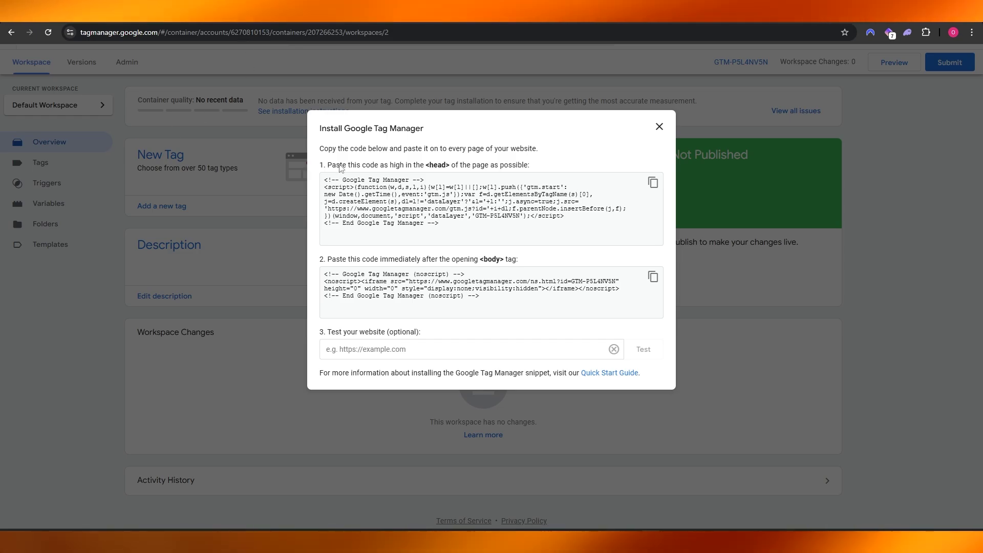
- Paste the store's web address into the install dialog's test URL field
left_click_drag(328, 166, 532, 169)
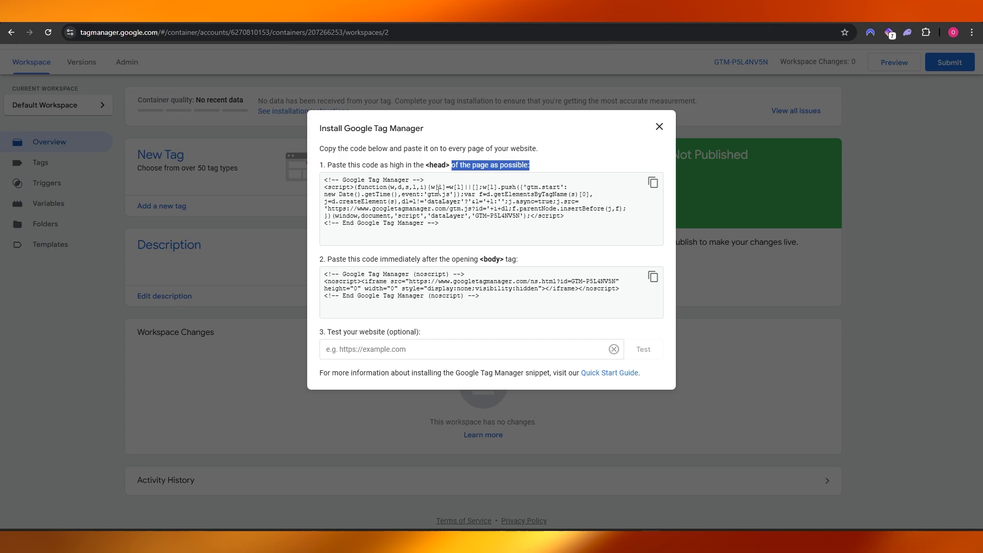
left_click_drag(336, 260, 512, 260)
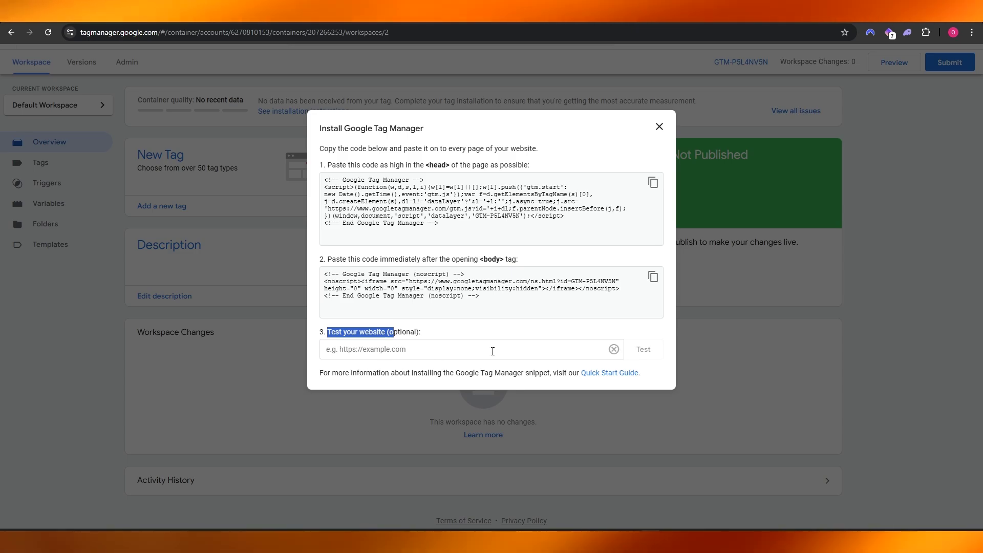
left_click(428, 349)
type("https://pwnyc1-dd.myshopify.com/")
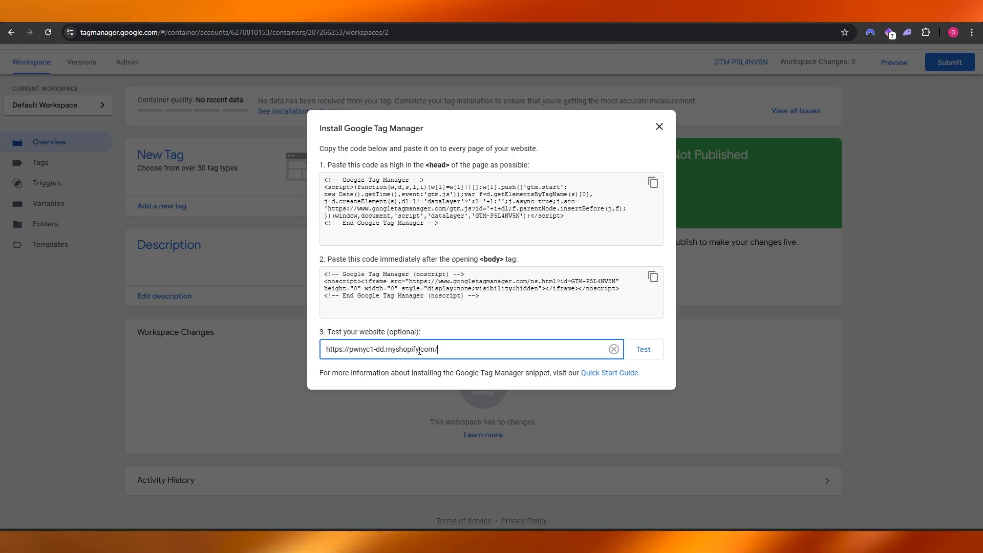
left_click(533, 333)
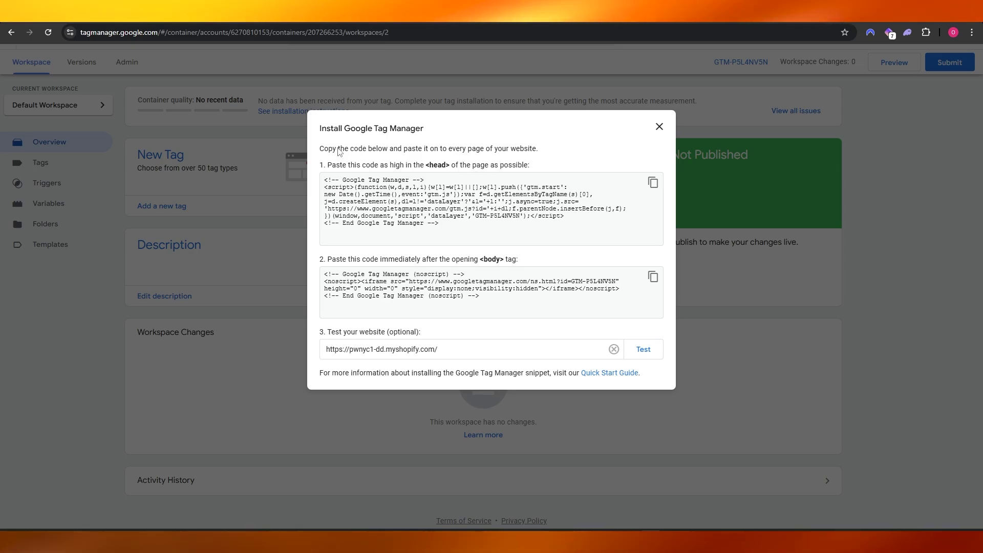
- Copy the <body> noscript snippet from the install dialog
left_click_drag(338, 150, 525, 150)
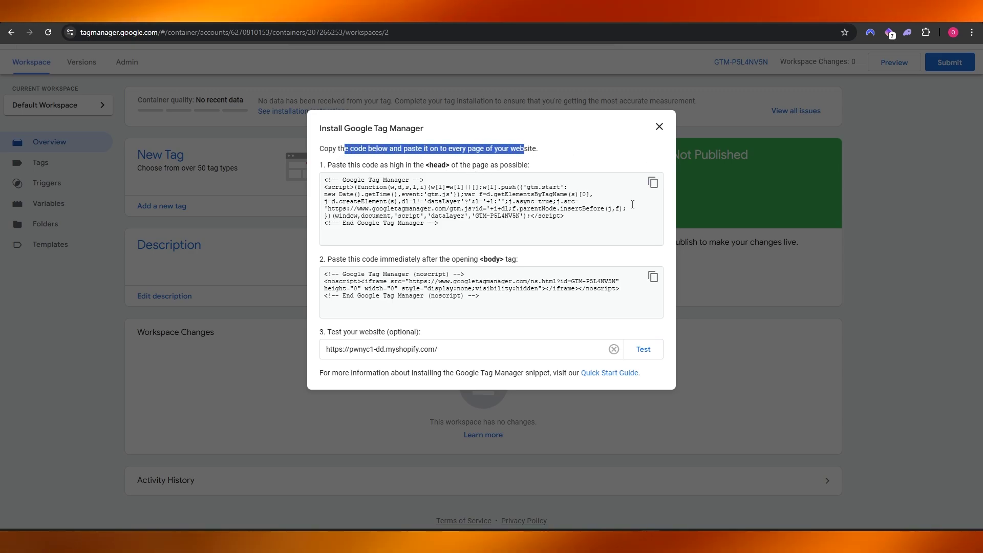
left_click(469, 262)
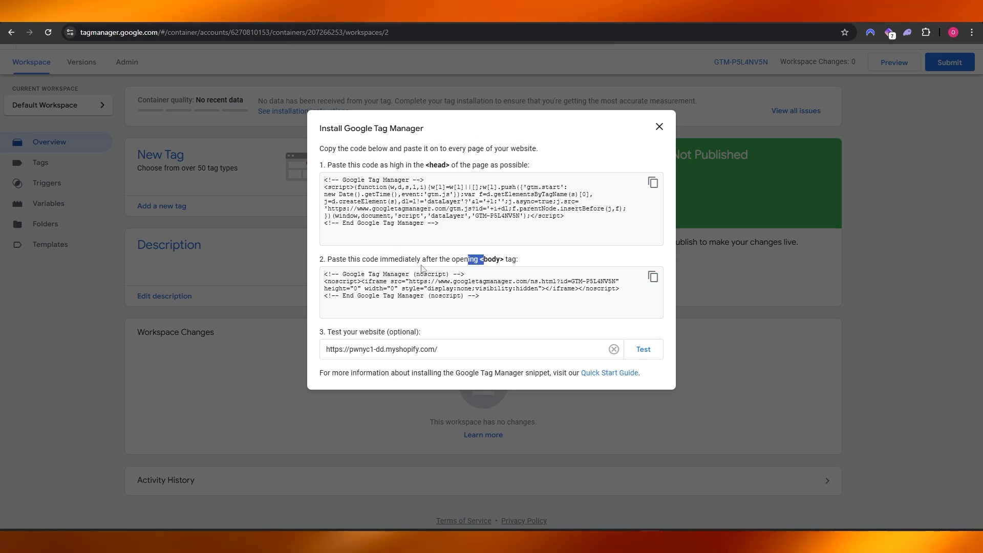
left_click(653, 277)
left_click(653, 277)
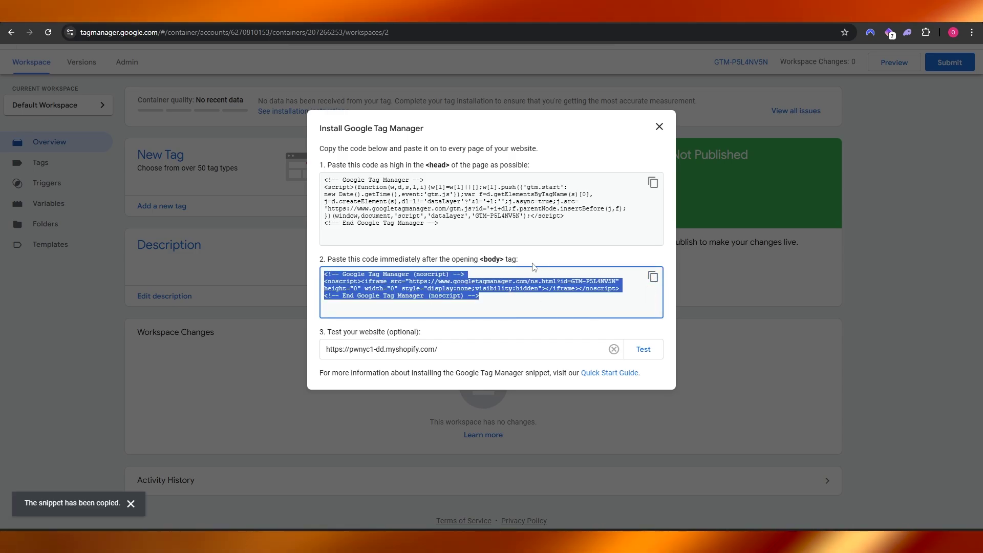
left_click(658, 285)
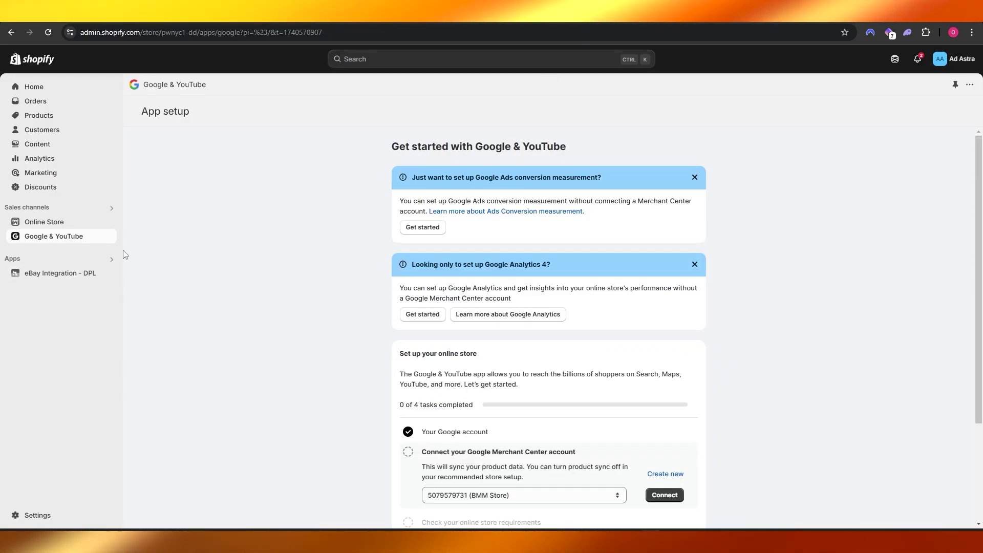
- Open the Dawn theme's code editor from Online Store > Themes
left_click(71, 230)
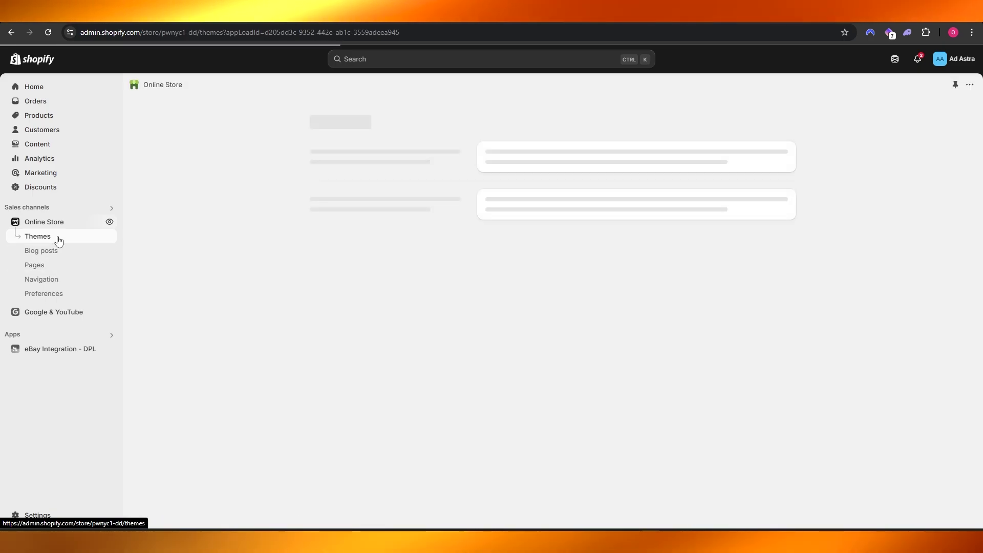
scroll(754, 347, "down", 2)
left_click(723, 239)
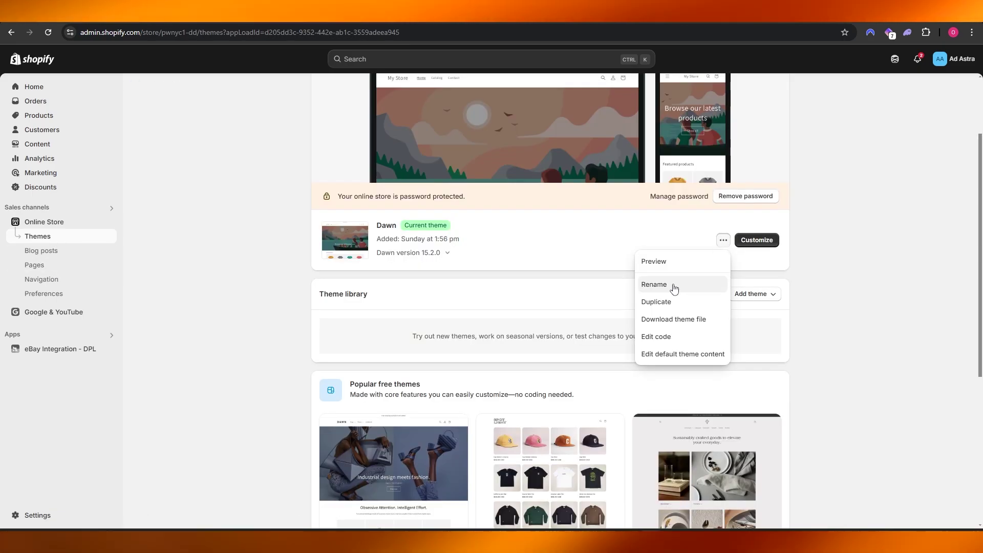
left_click(664, 343)
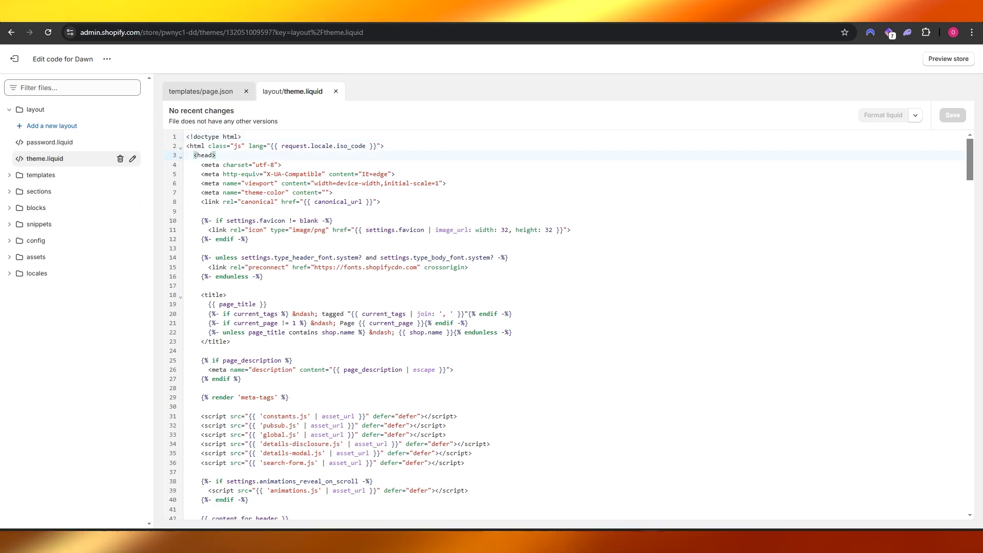
- Copy the GTM head snippet, paste it after <head> in theme.liquid, and save
key("ctrl+Tab")
left_click(517, 255)
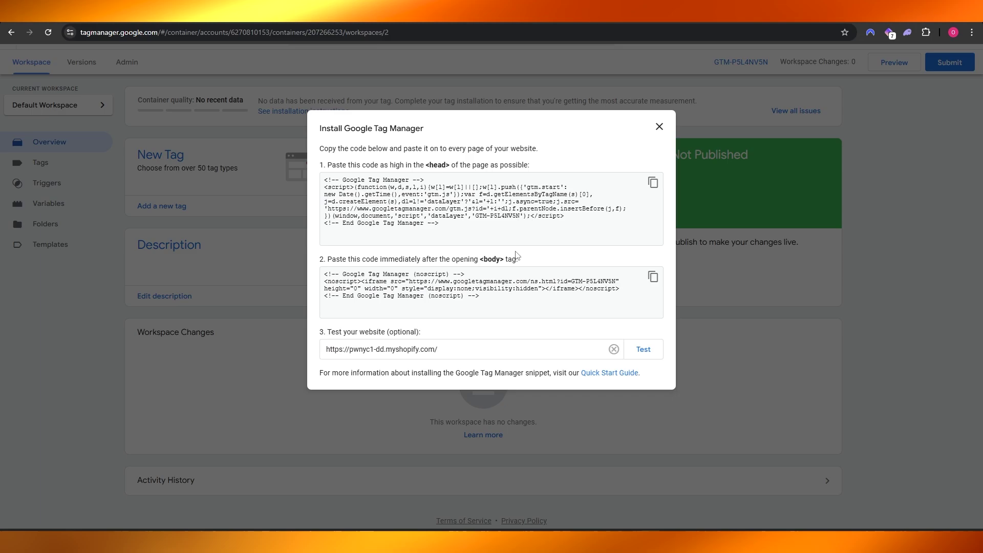
left_click(654, 183)
key("ctrl+Tab")
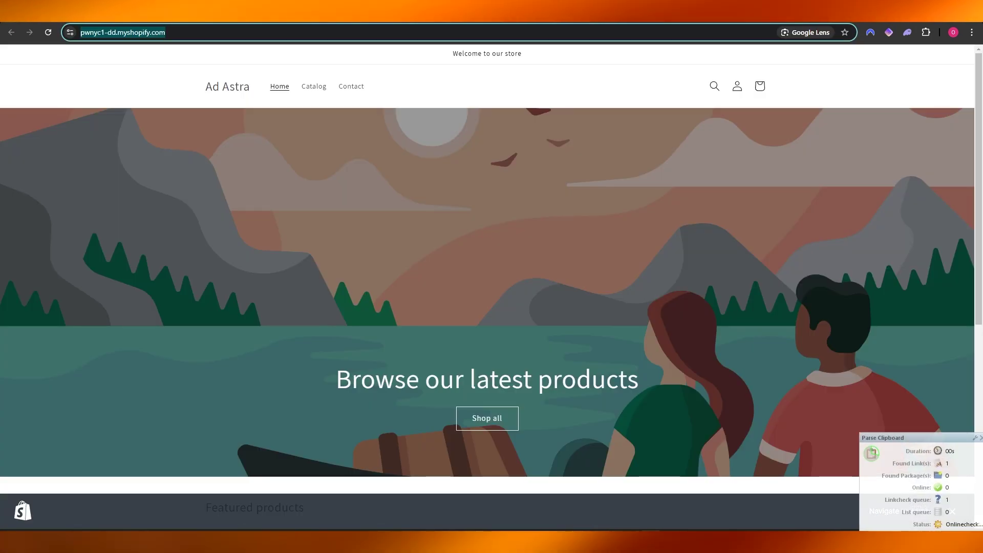
key("ctrl+Tab")
left_click(227, 156)
key("Return")
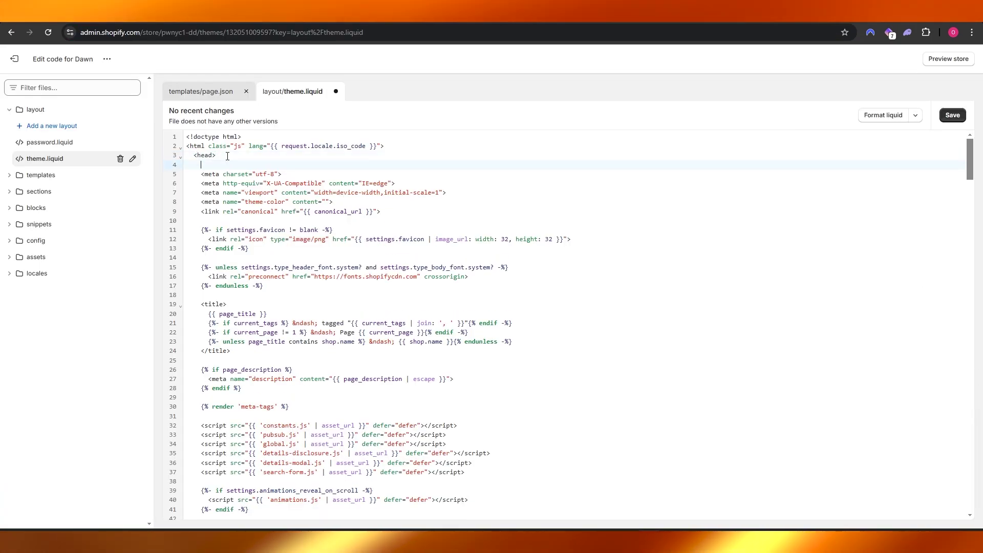
key("ctrl+v")
left_click(952, 115)
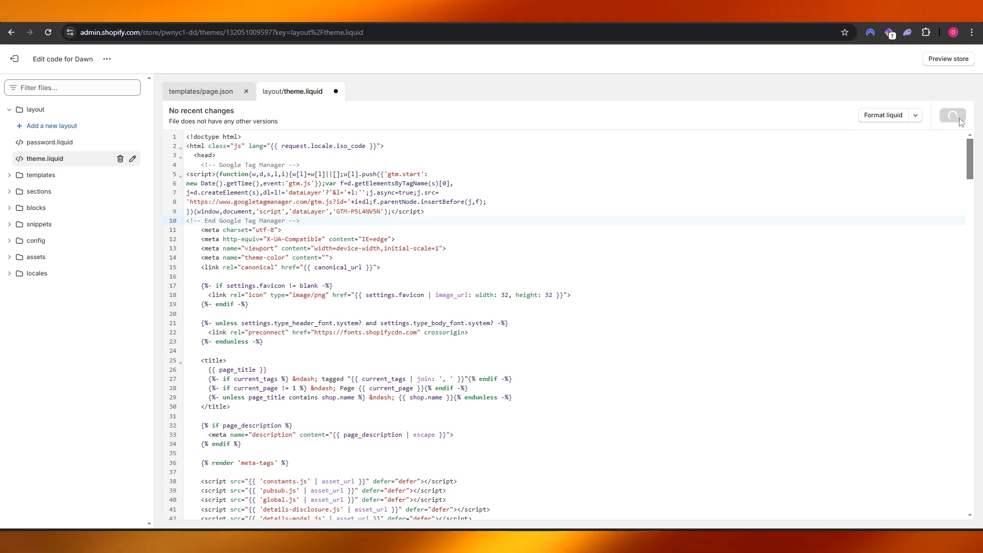
key("ctrl+Tab")
left_click(196, 28)
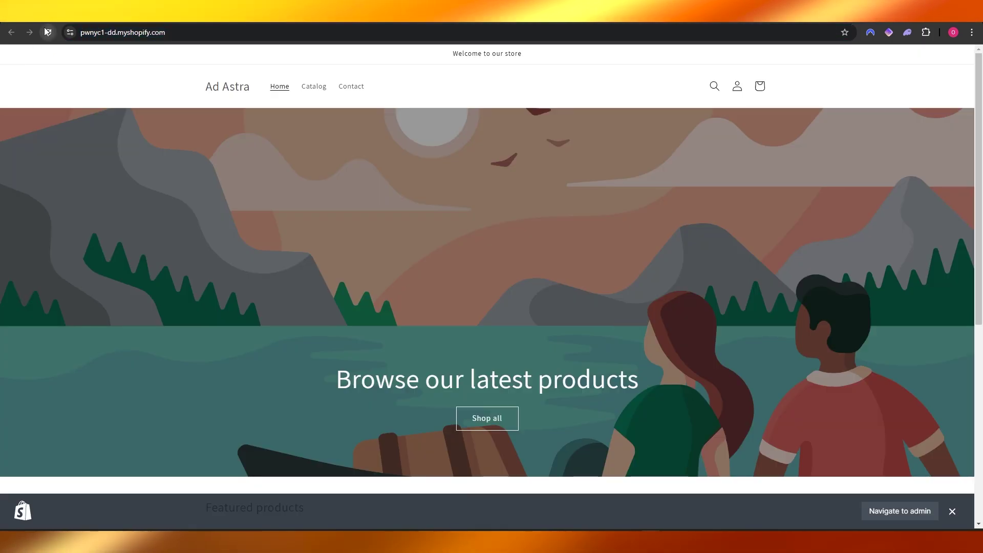
key("ctrl+Tab")
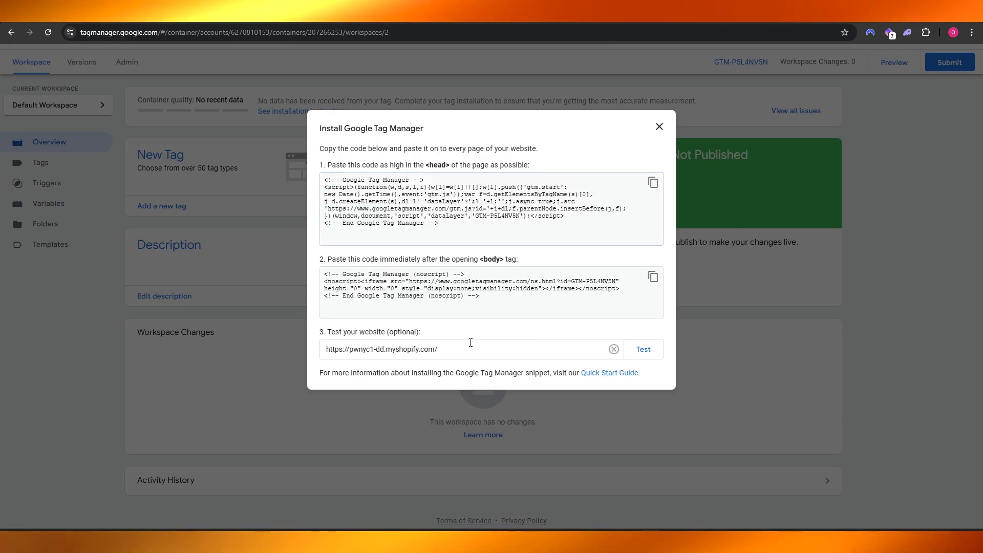
- Test the store URL in the install dialog; it reports the tag not detected
left_click(451, 351)
left_click(647, 347)
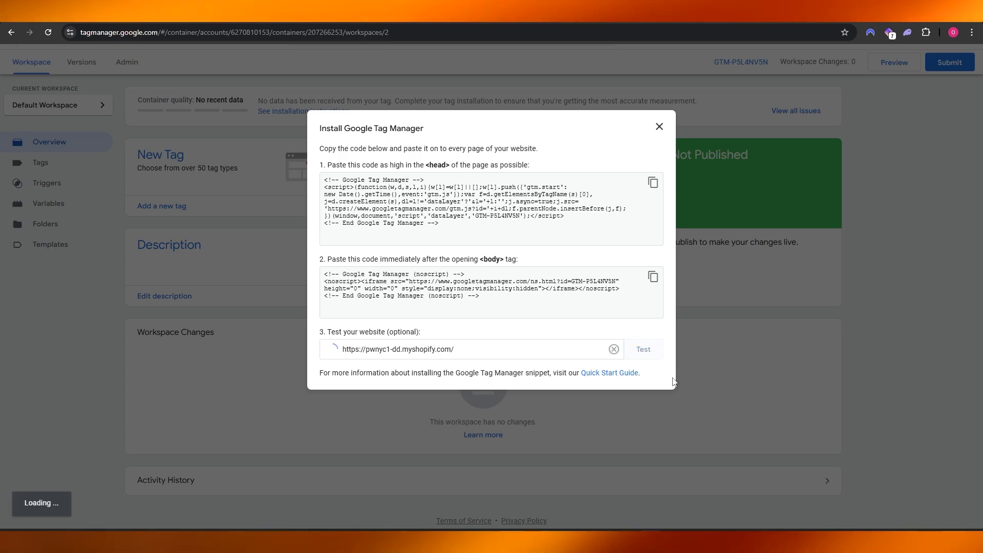
left_click_drag(456, 370, 367, 370)
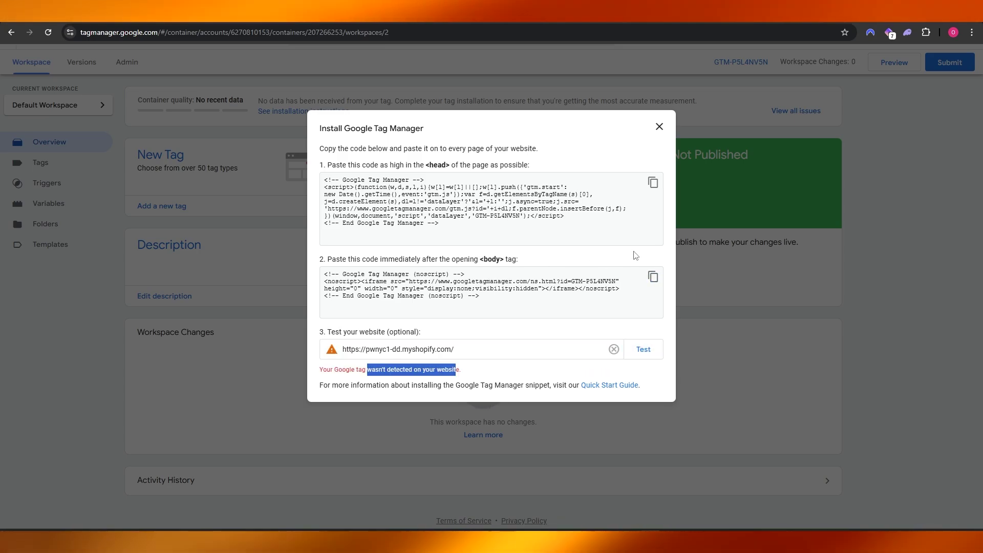
- Copy the head snippet again, select the test URL, and close the install instructions
left_click(652, 182)
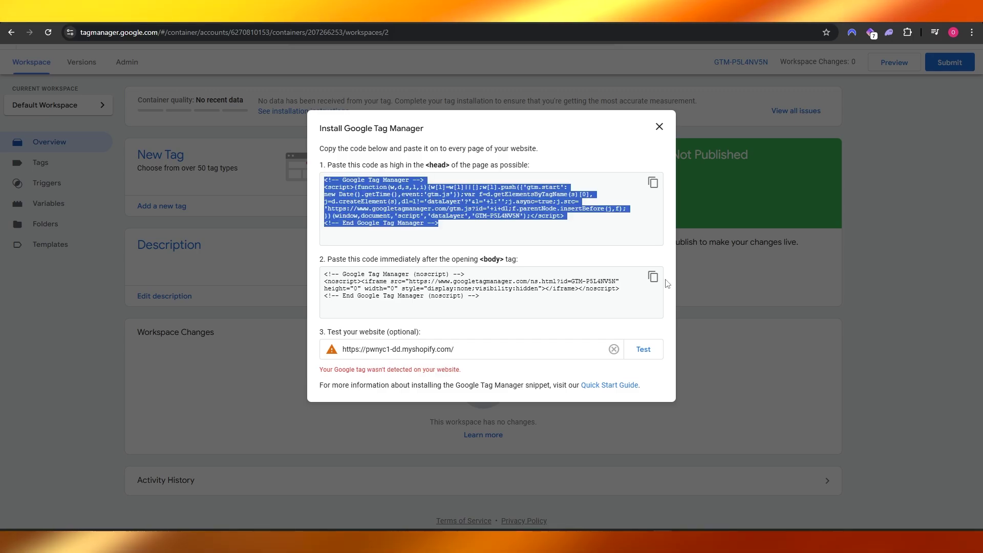
triple_click(400, 349)
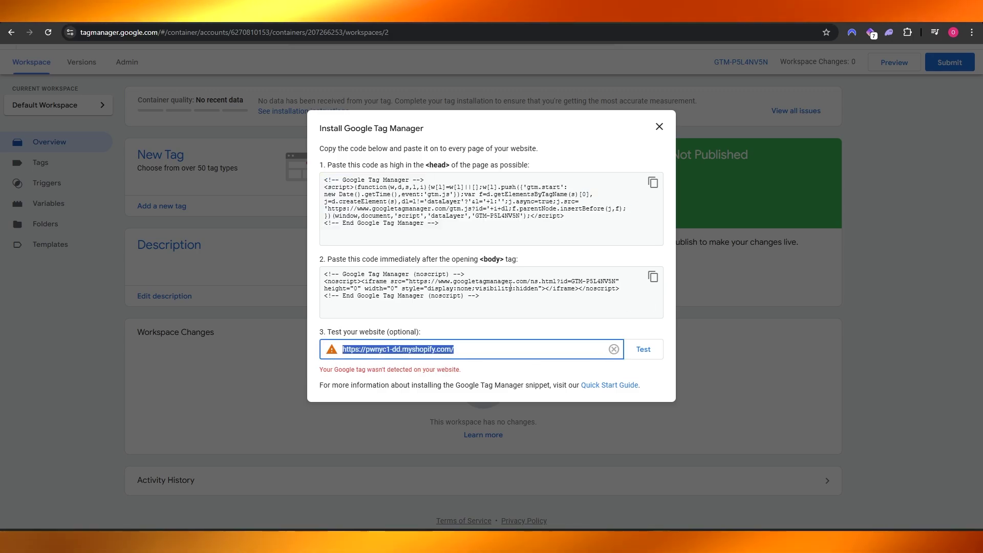
left_click(660, 127)
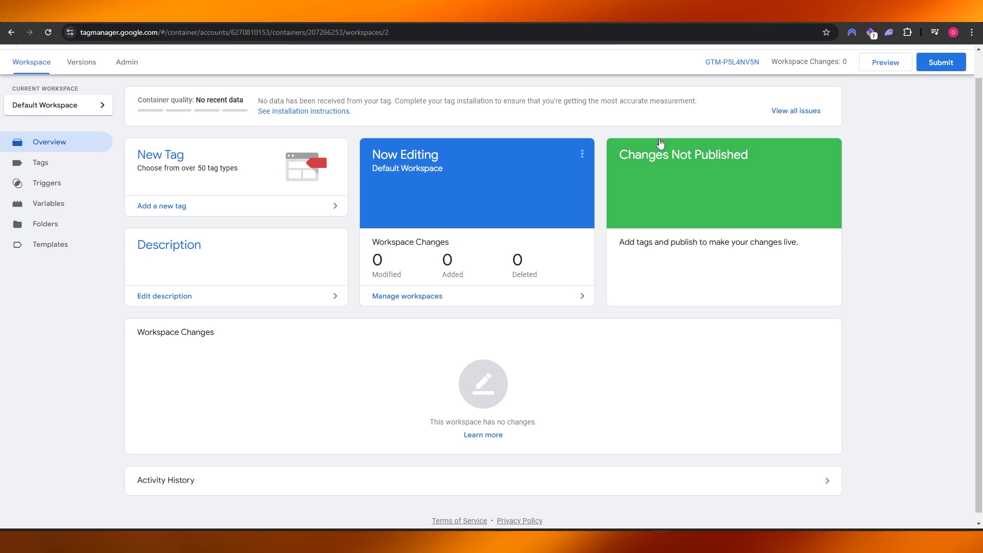
scroll(362, 219, "up", 1)
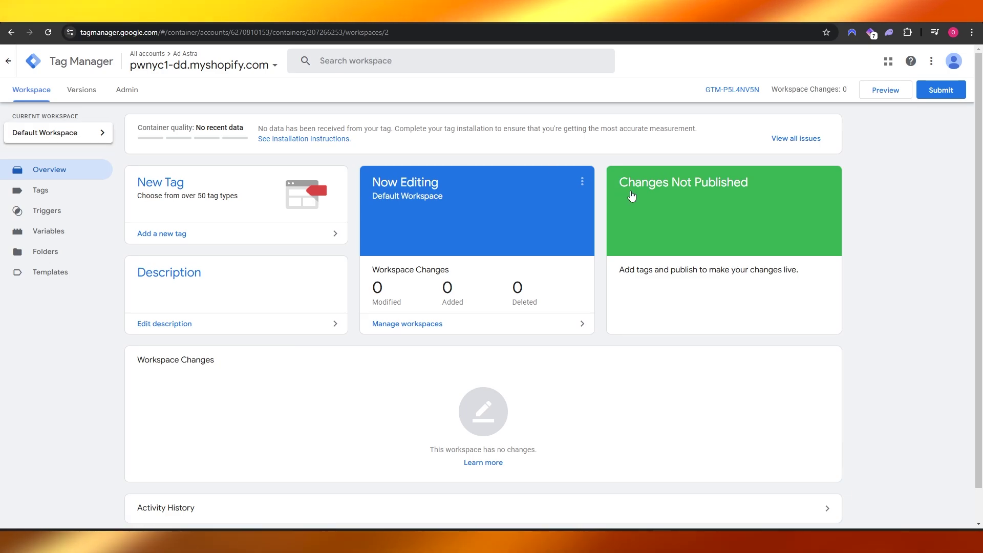
- Start a submission and enter 'Ad Astra' as the version name
left_click(945, 97)
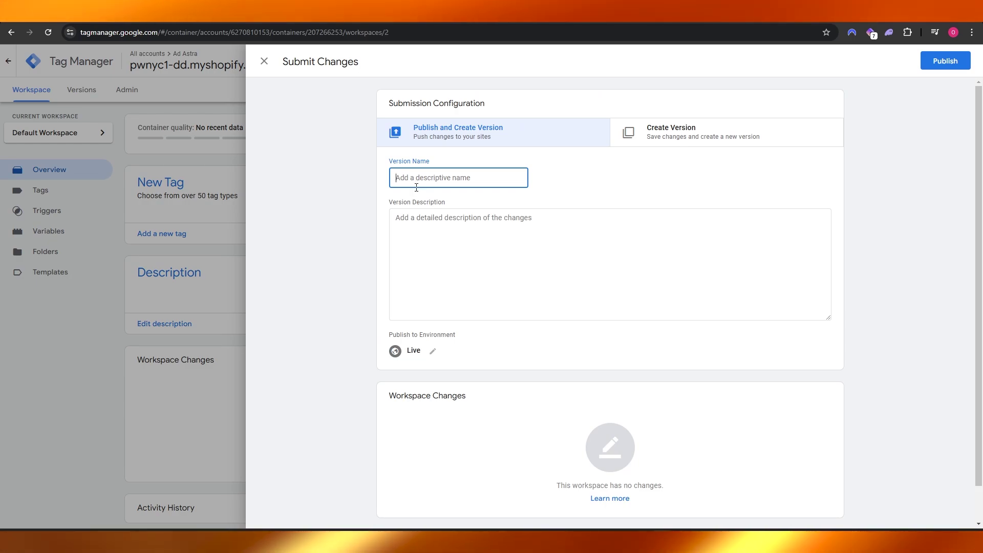
type("Ad")
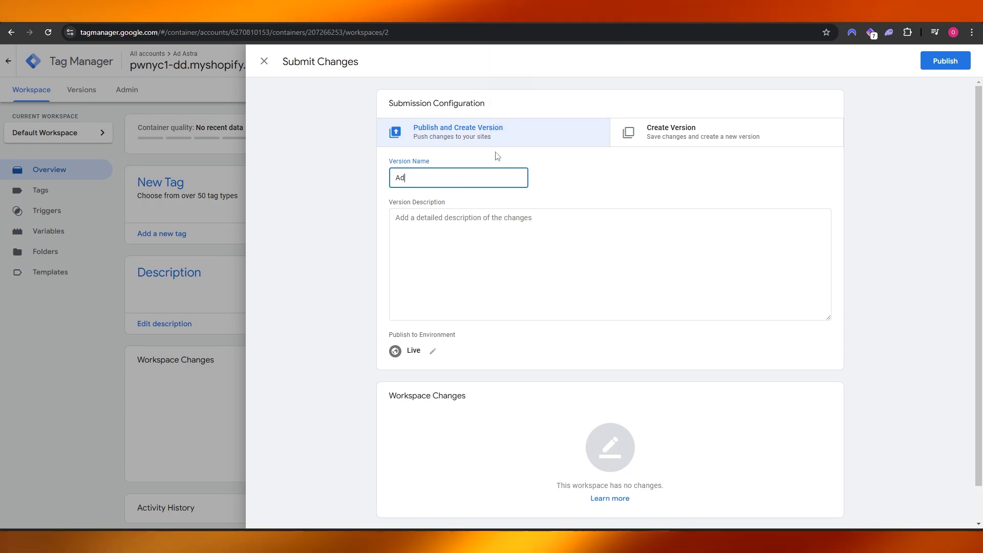
type(" Astra")
left_click(454, 239)
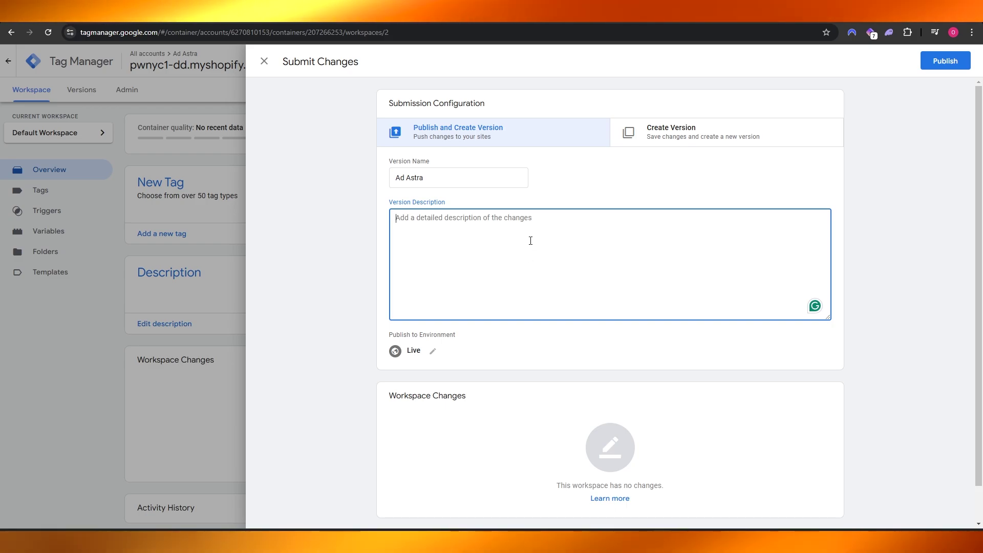
- Add the description 'just', publish, and close the Version 2 summary
type("just")
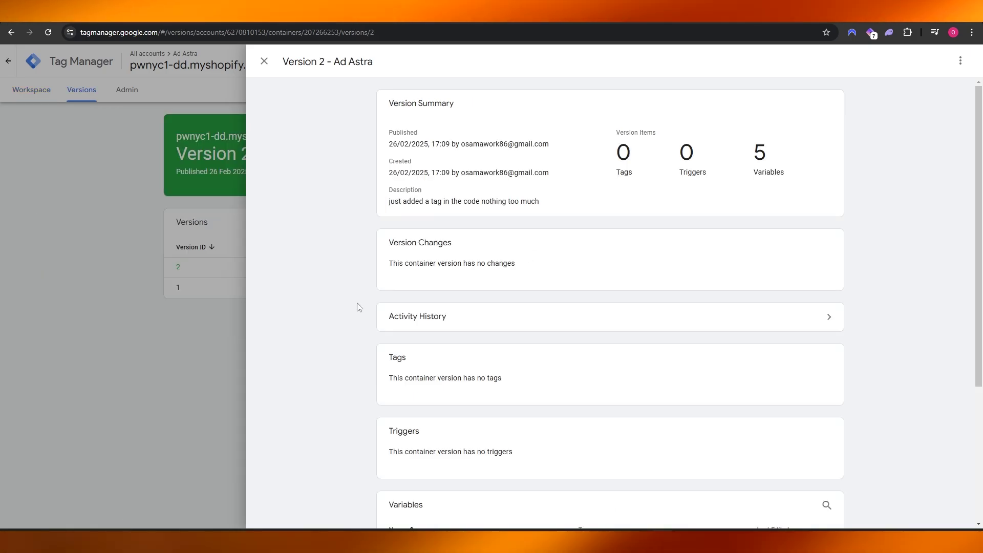
scroll(457, 330, "down", 4)
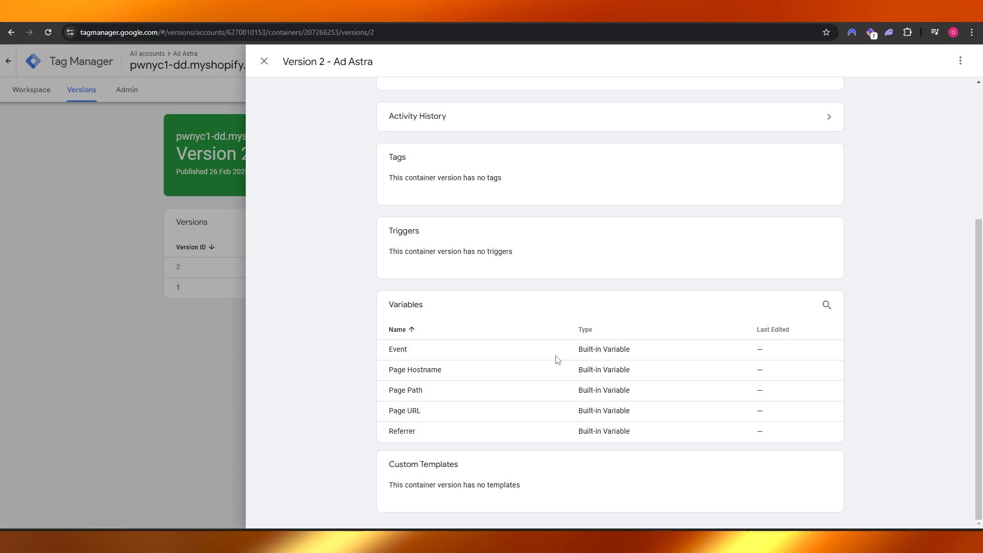
scroll(436, 291, "up", 4)
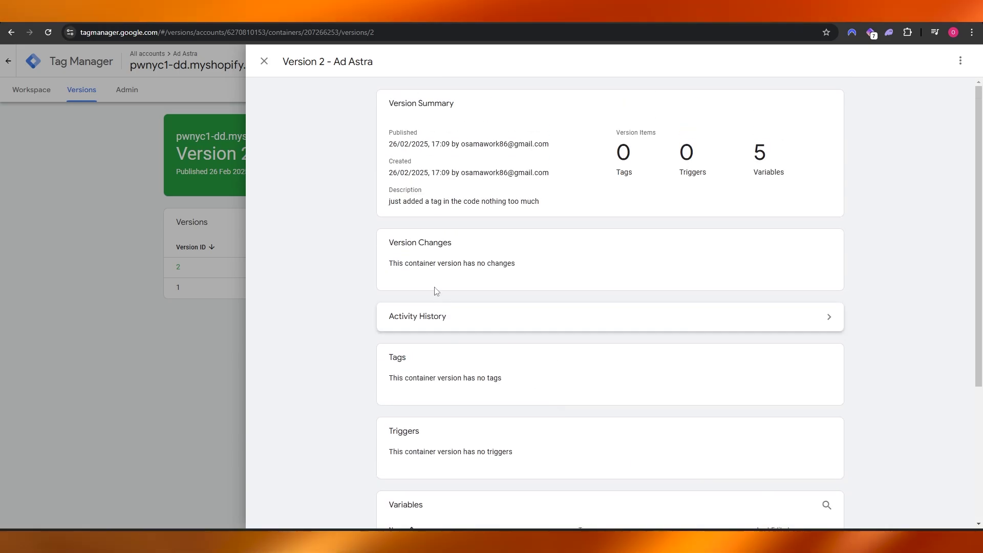
left_click(264, 61)
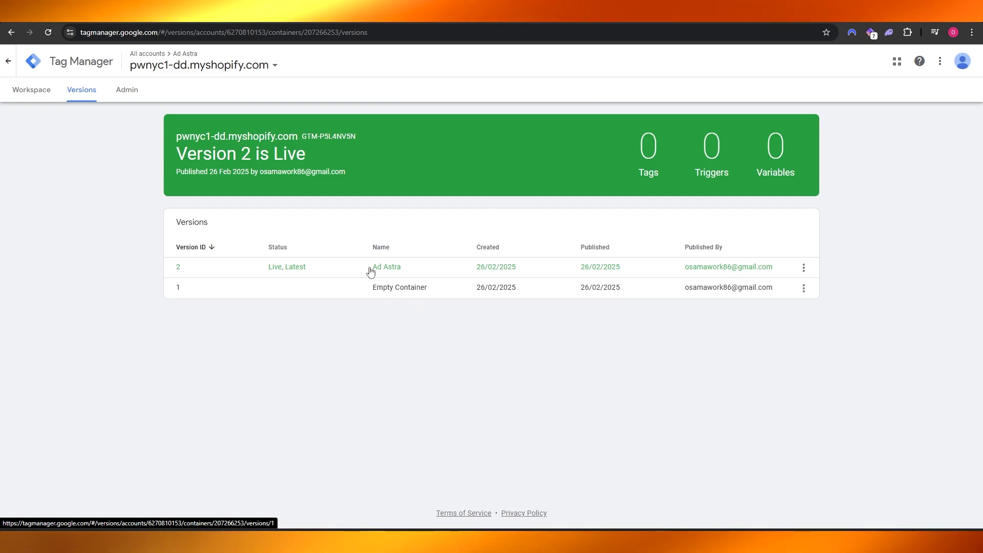
- Check the Versions list, then return to All accounts
left_click(46, 101)
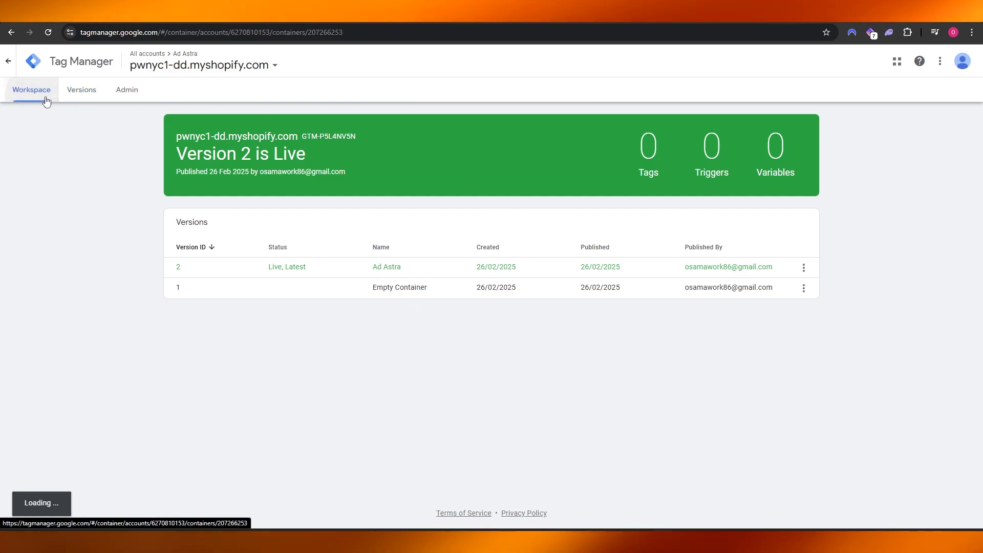
left_click(69, 98)
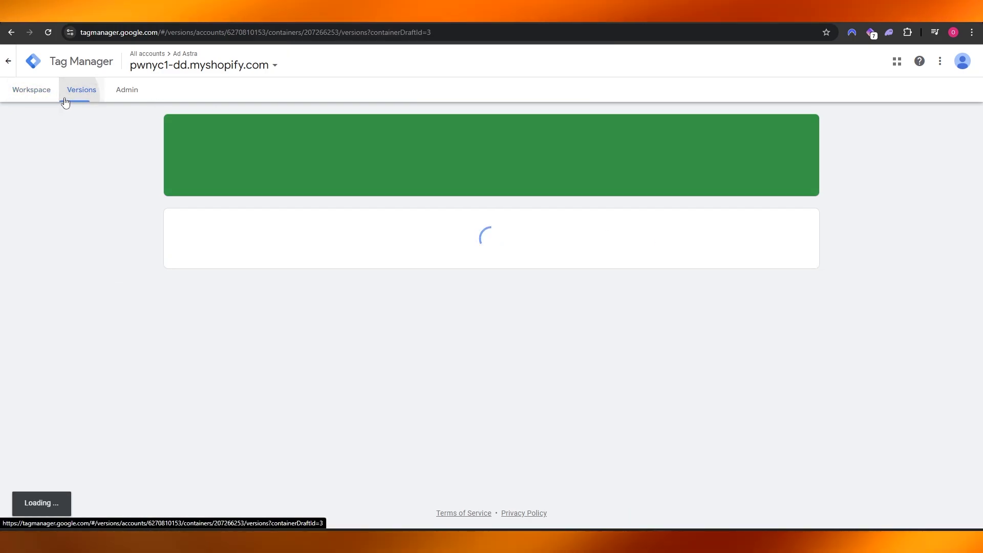
left_click(4, 62)
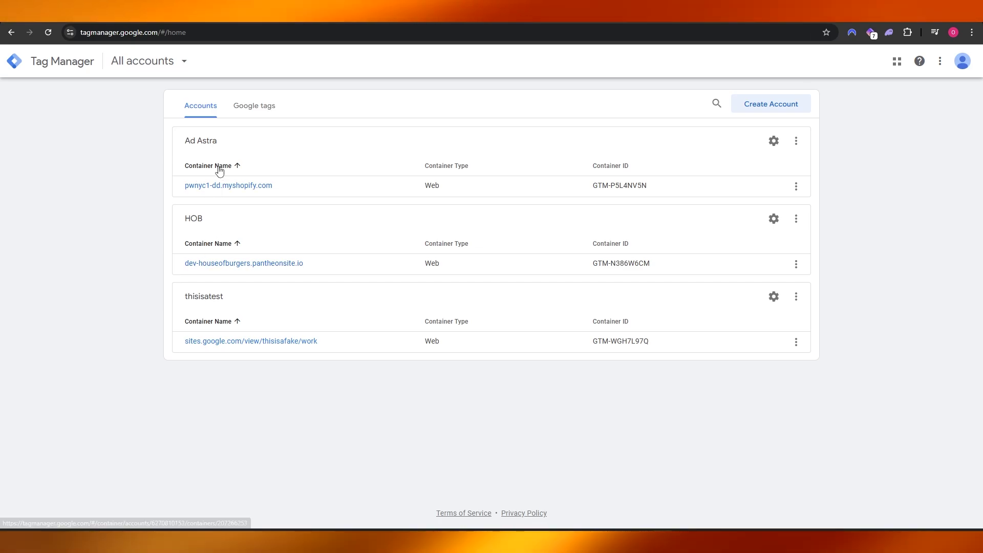
- Open the pwnyc1-dd.myshopify.com container and review the Version 2 live version details
left_click(222, 193)
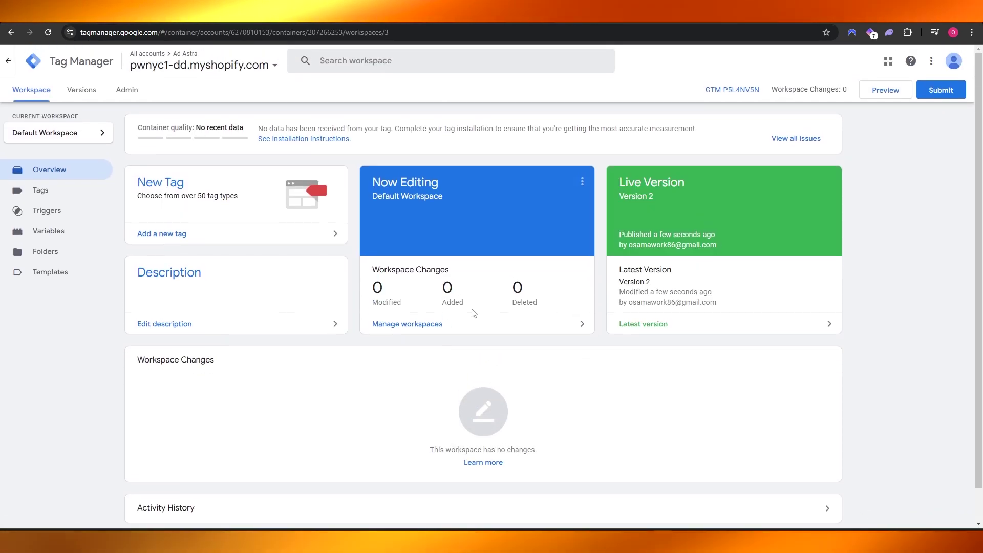
left_click(635, 196)
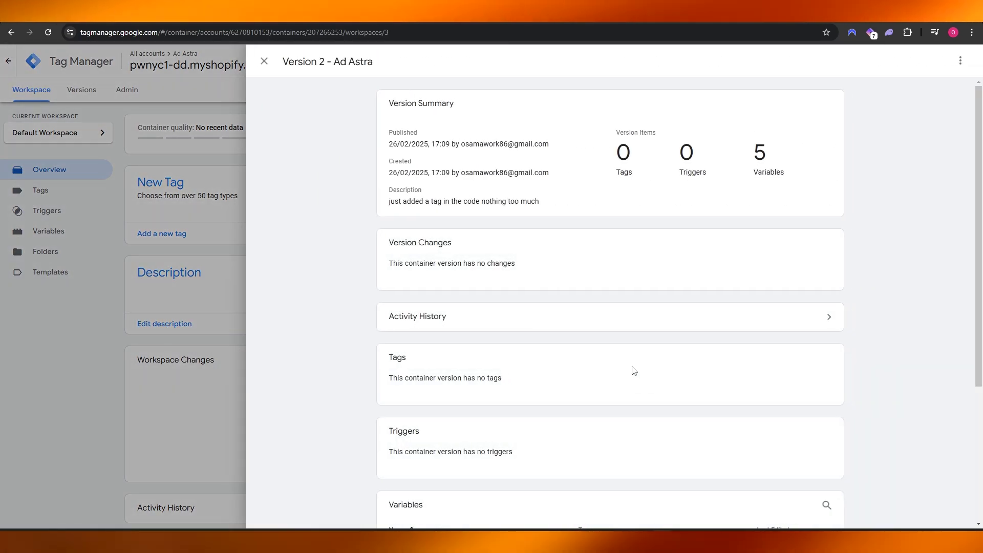
left_click(162, 360)
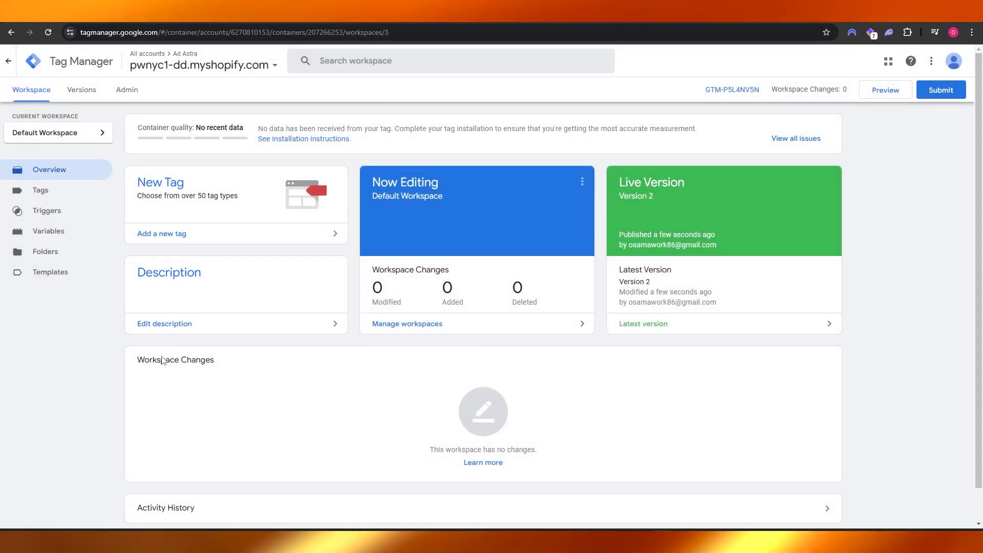